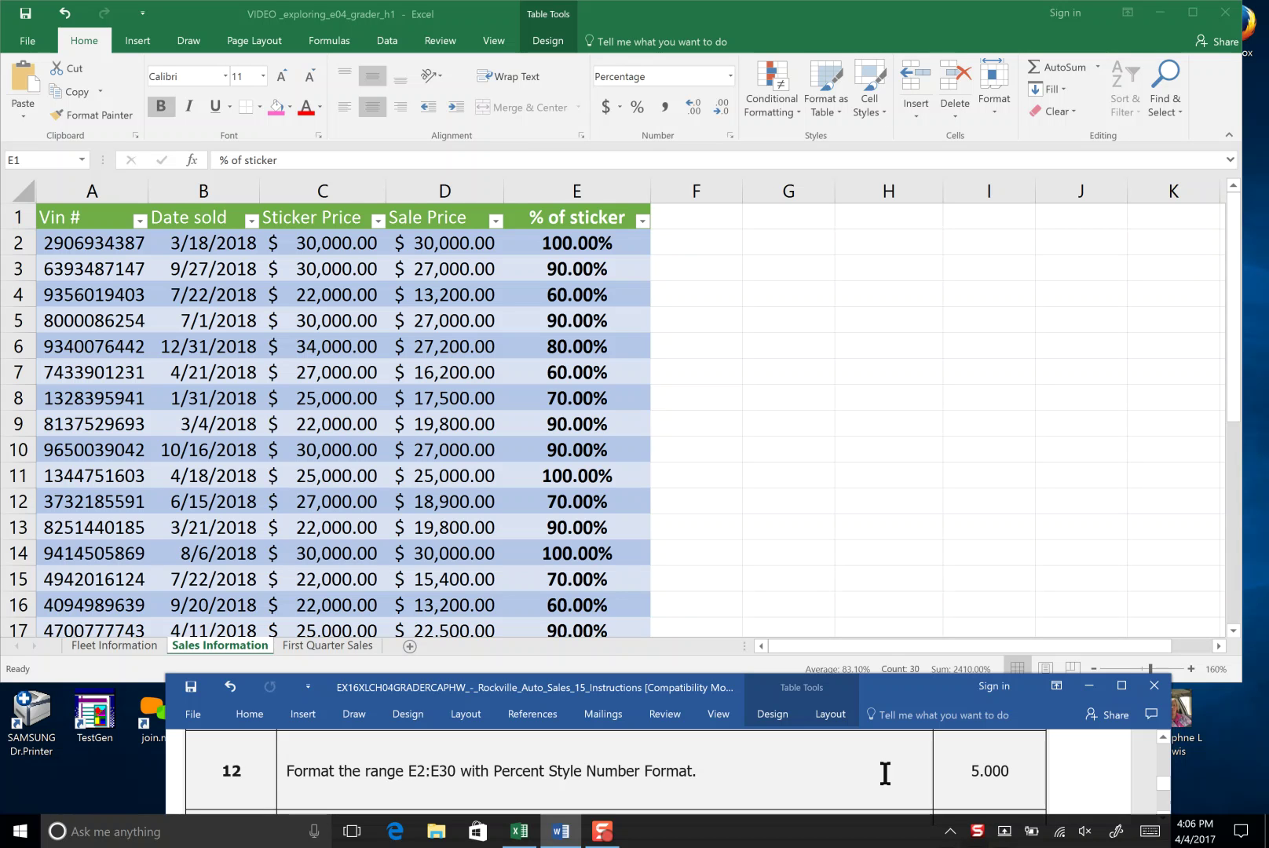
- Undo the earlier percentage formatting of column E twice
click(63, 29)
click(65, 14)
click(64, 14)
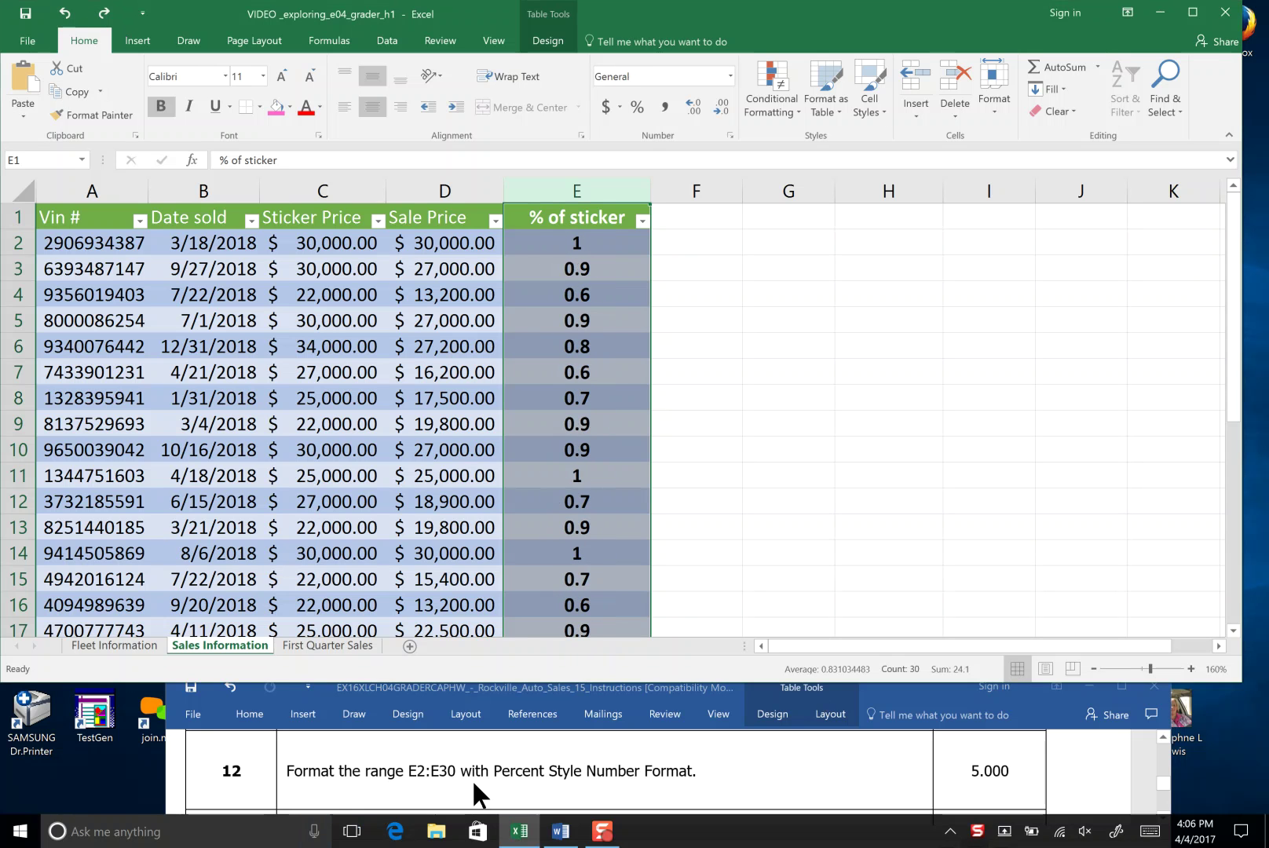
- Format E2:E30 as Percentage so values read like 100.00% and 90.00%
click(611, 257)
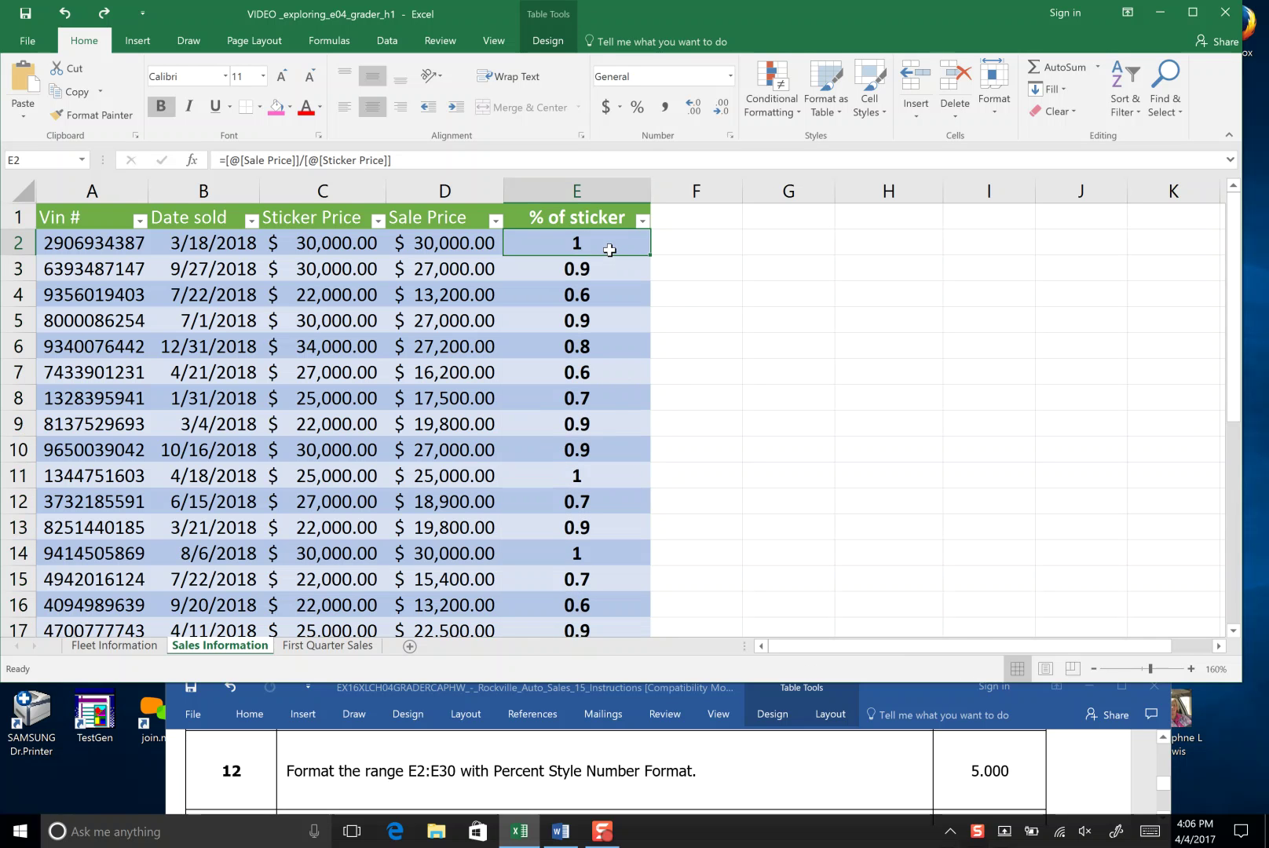
drag(610, 254, 617, 594)
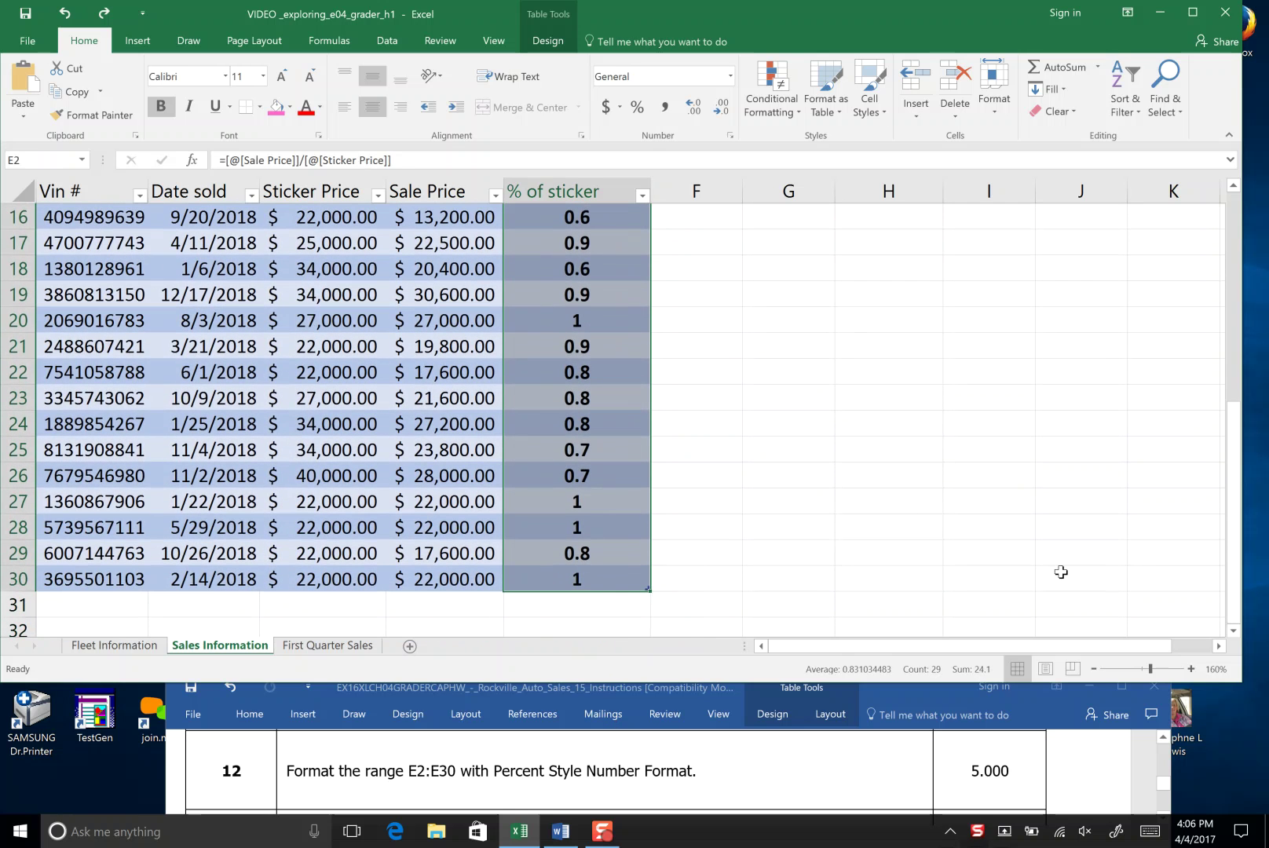
drag(1237, 610, 1241, 350)
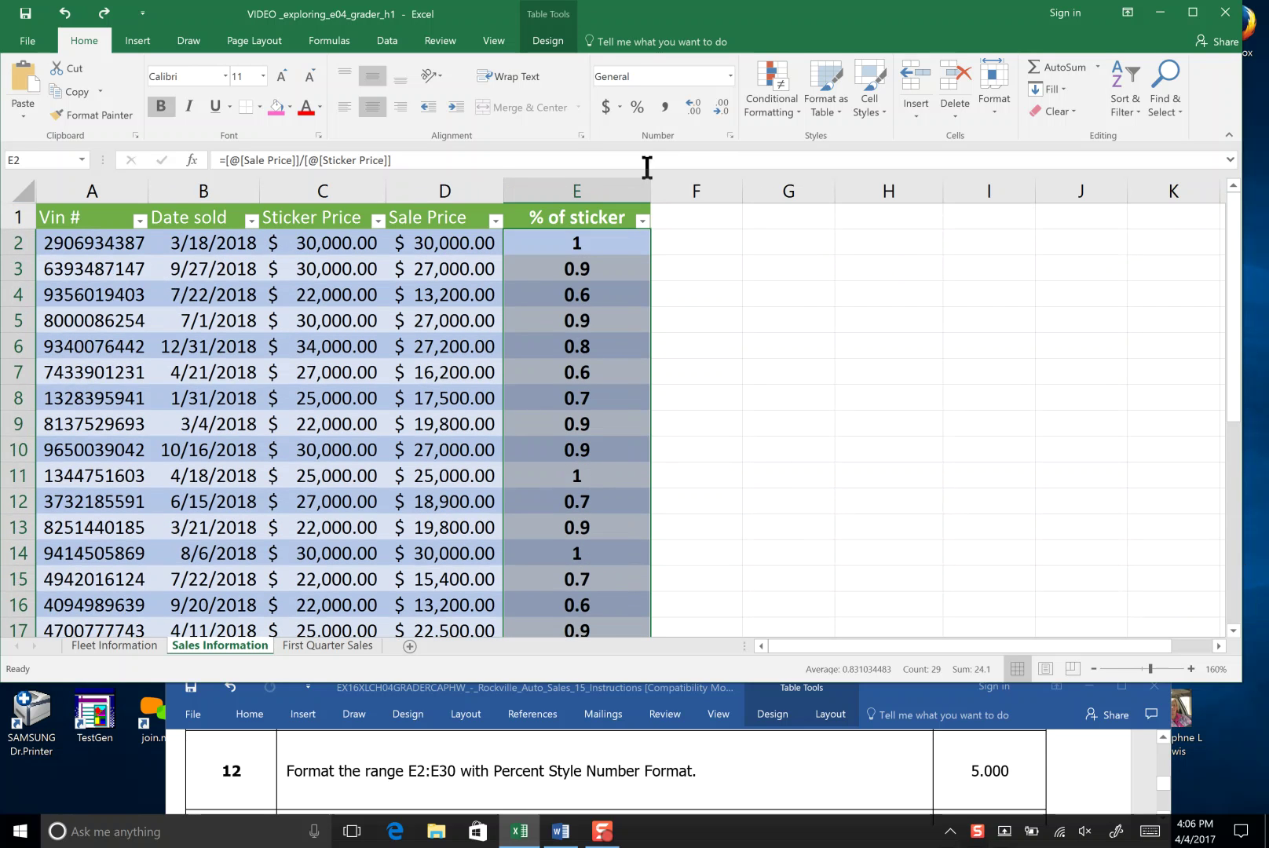
click(728, 76)
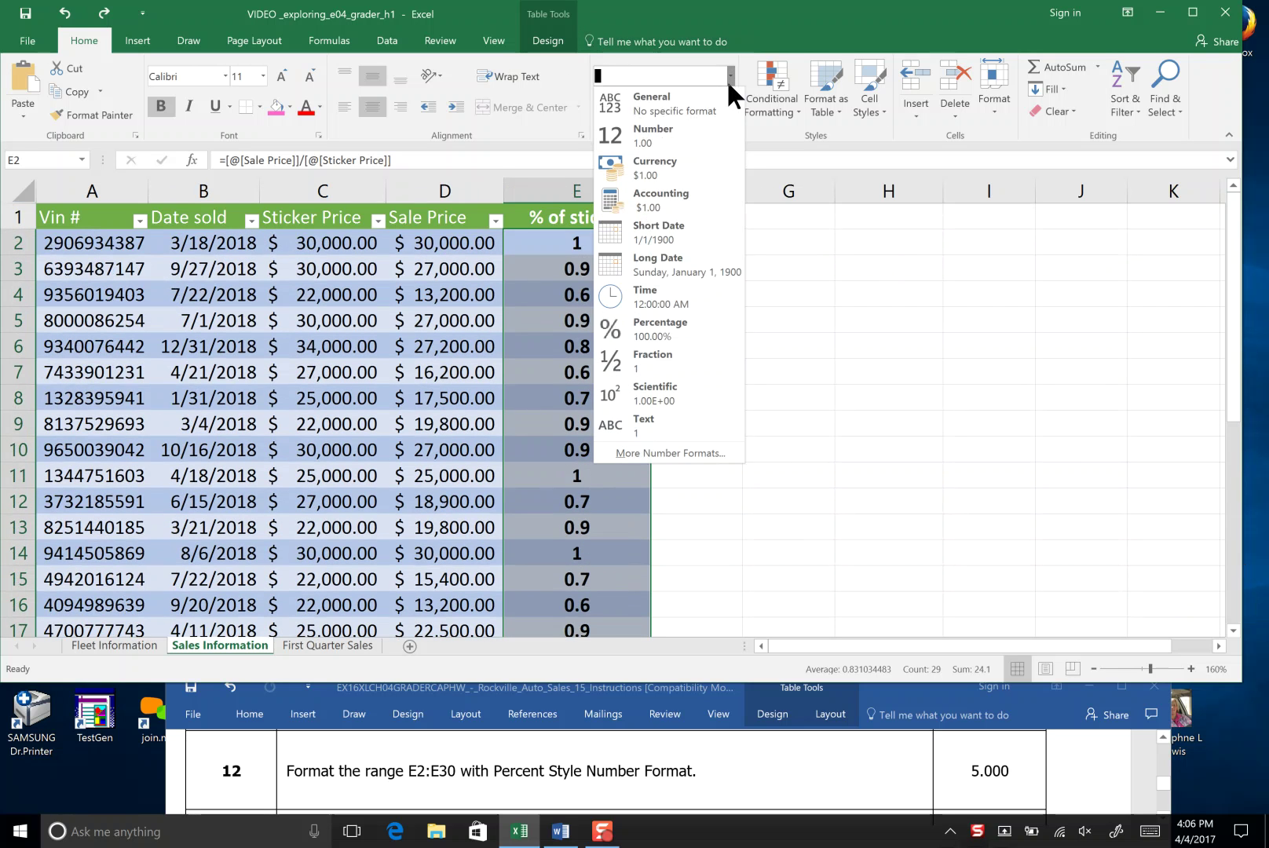
click(706, 330)
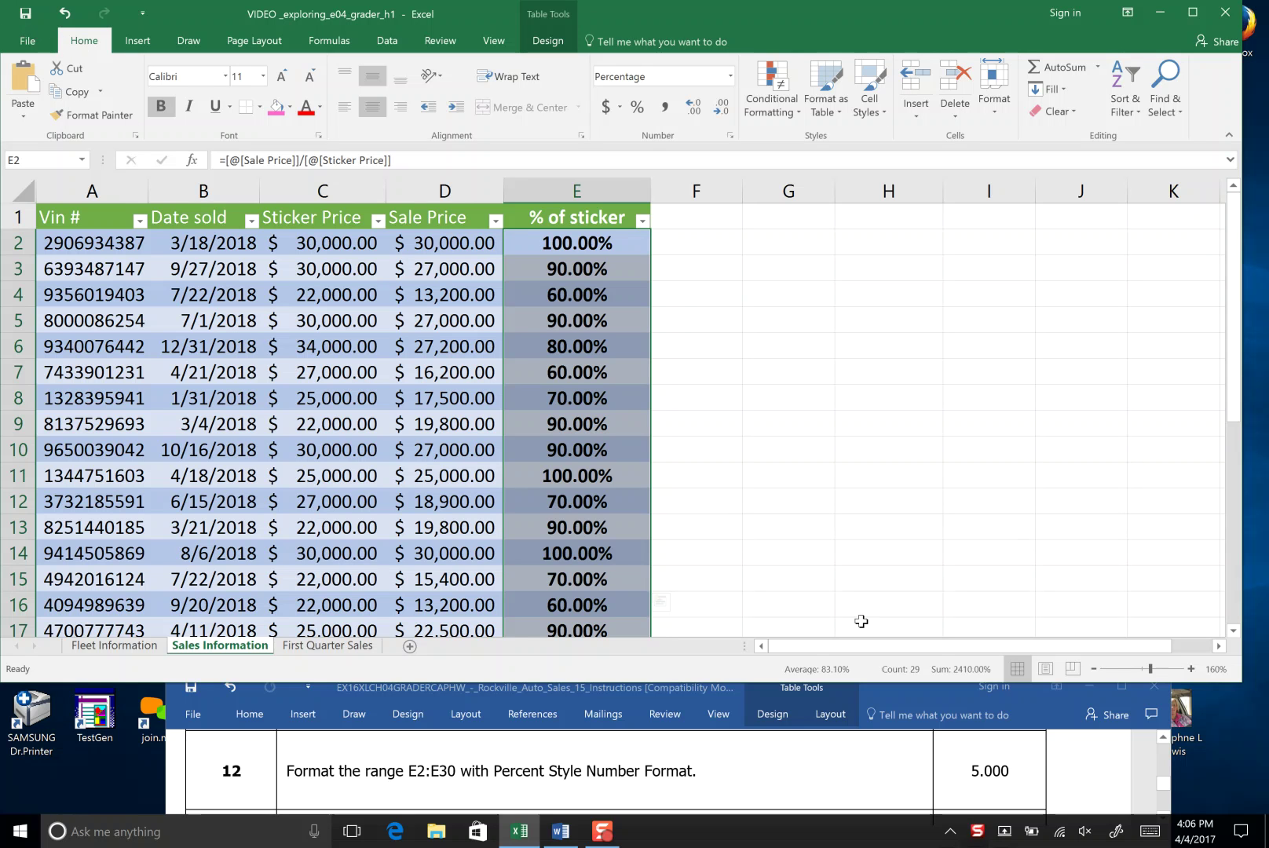
- Read instruction step 13 in the instructions document, then return to Excel
click(1170, 821)
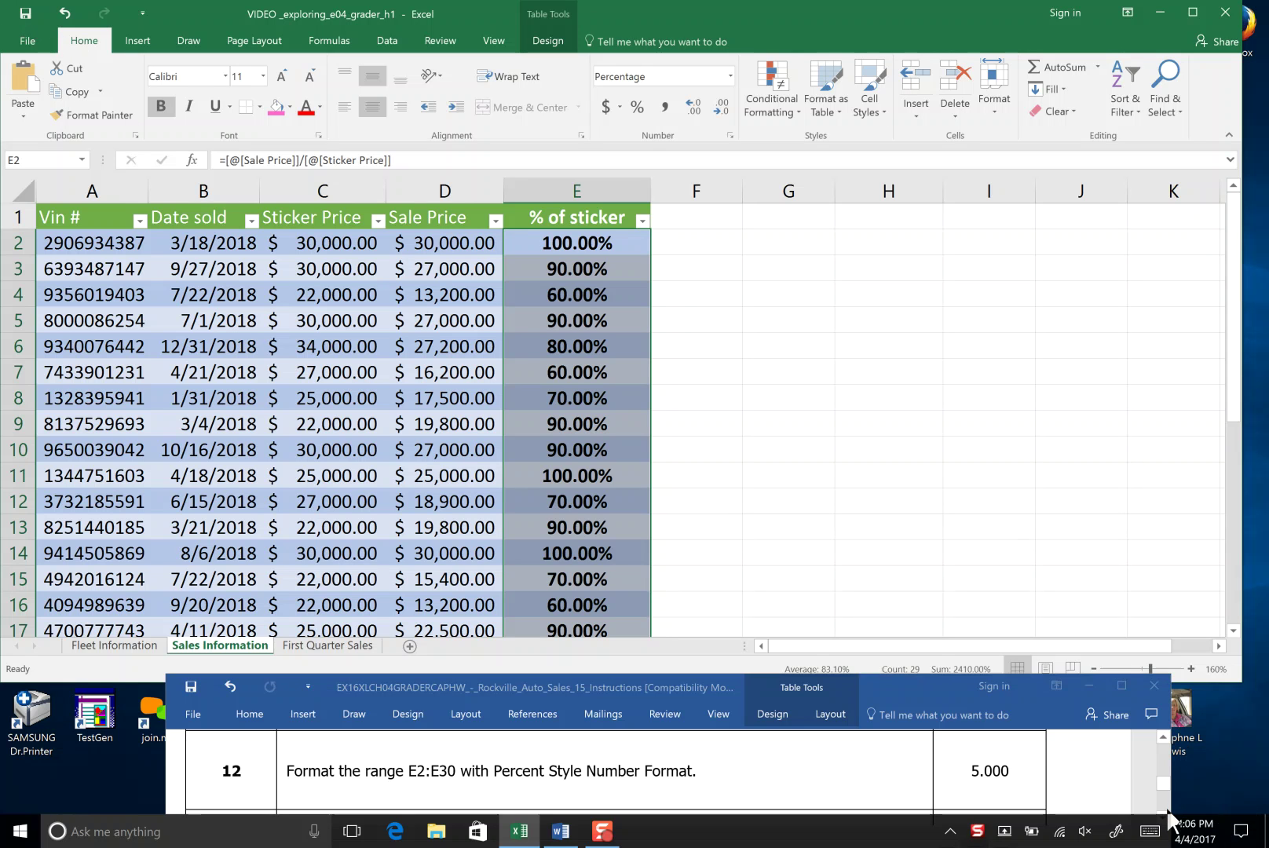
click(1168, 811)
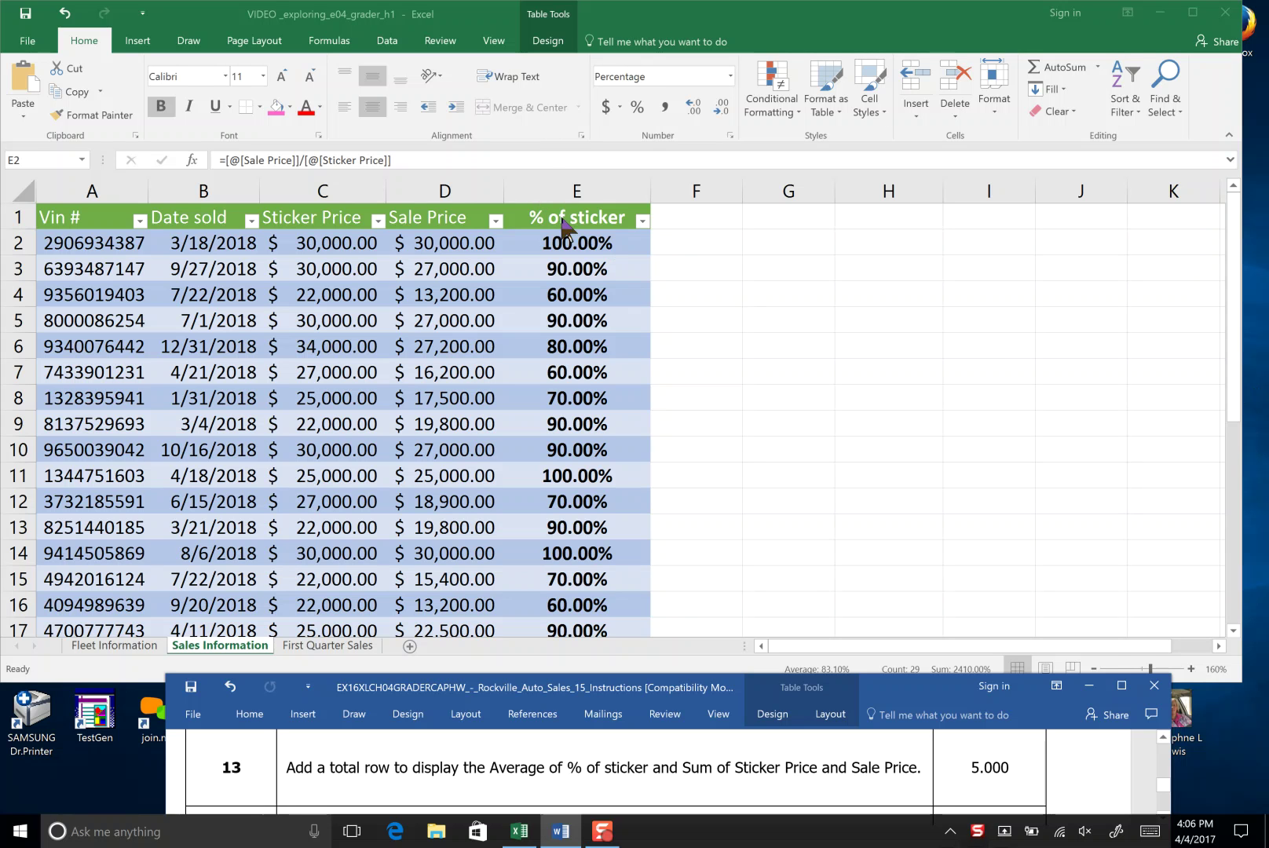
click(1098, 670)
- Zoom out and enlarge the Excel window to reveal row 31, selecting cell E31
click(1094, 669)
click(1094, 668)
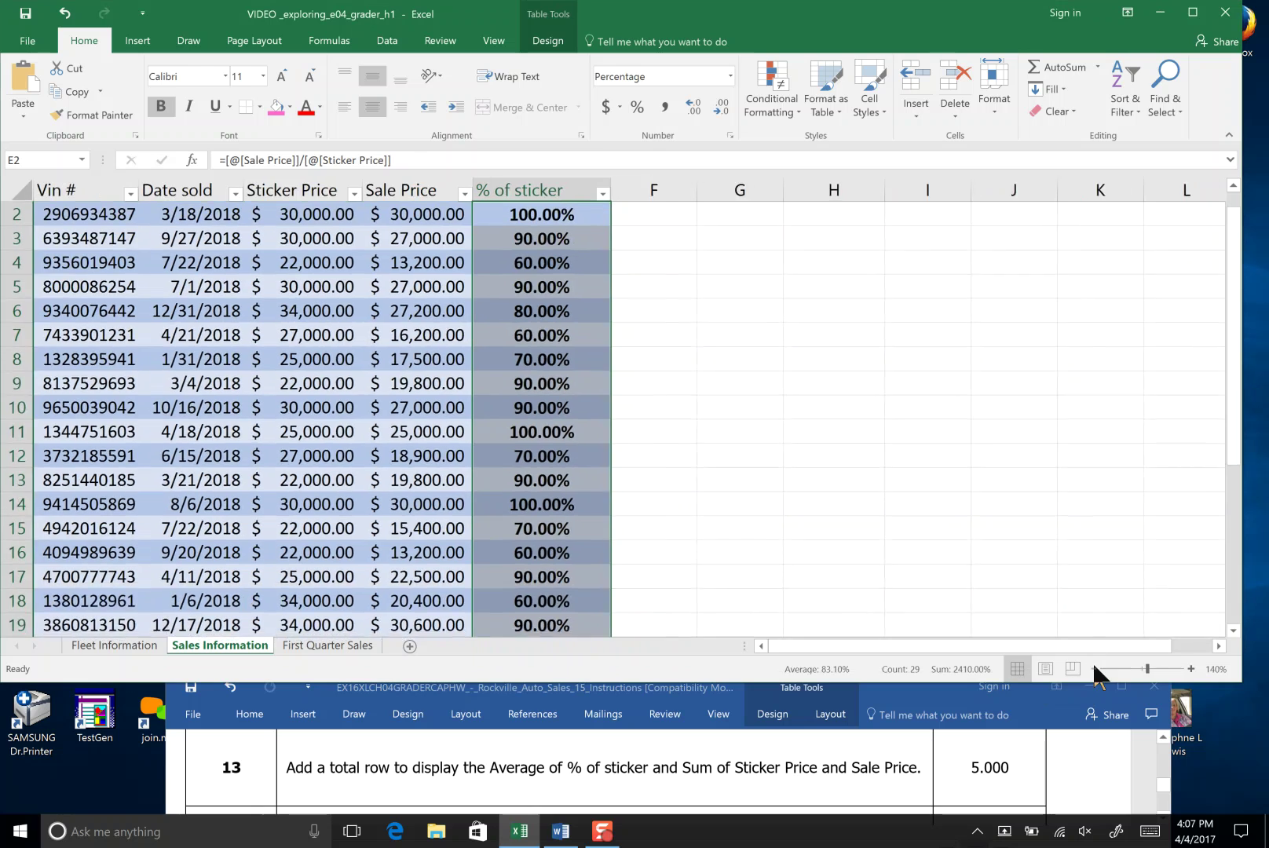
click(1094, 669)
click(1094, 668)
drag(1232, 471, 1247, 552)
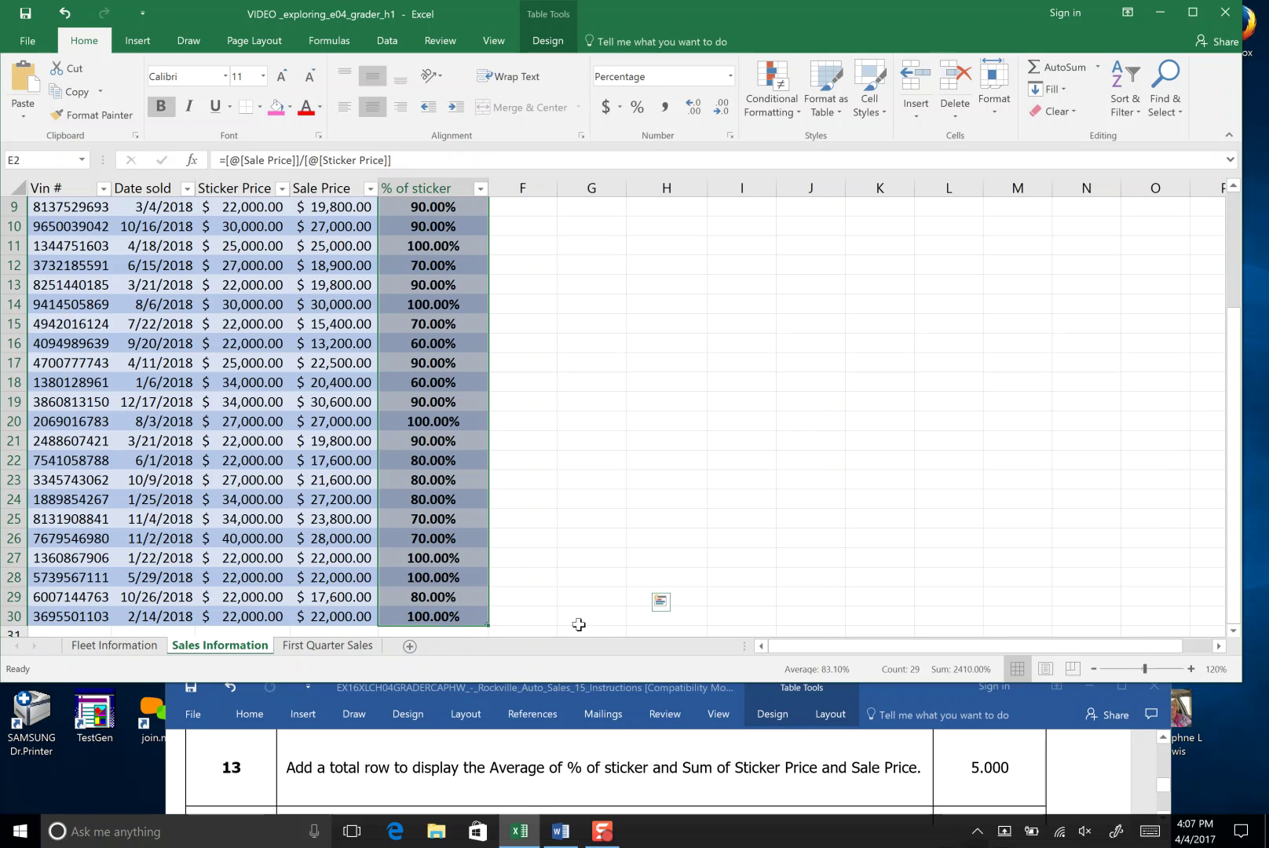
click(1094, 670)
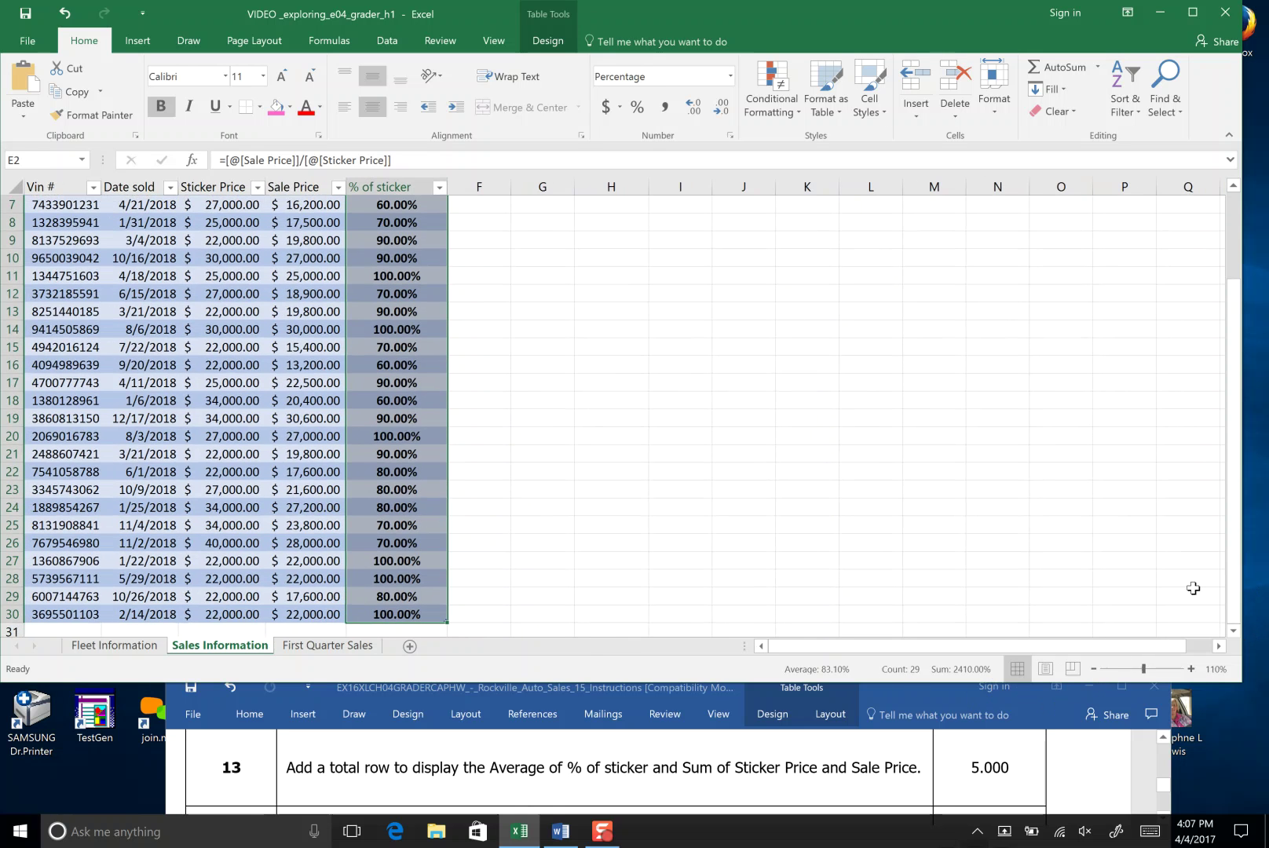
drag(1238, 688, 1247, 715)
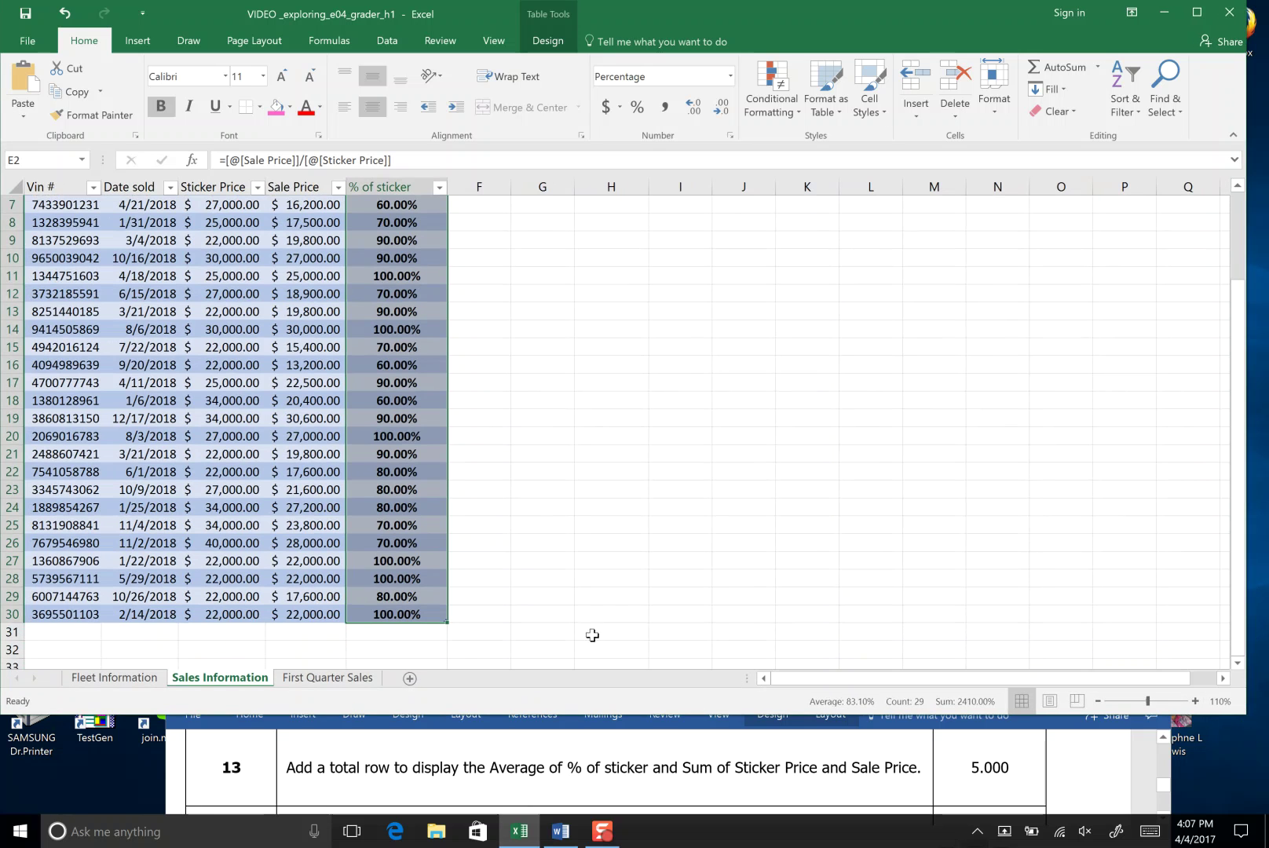
click(401, 632)
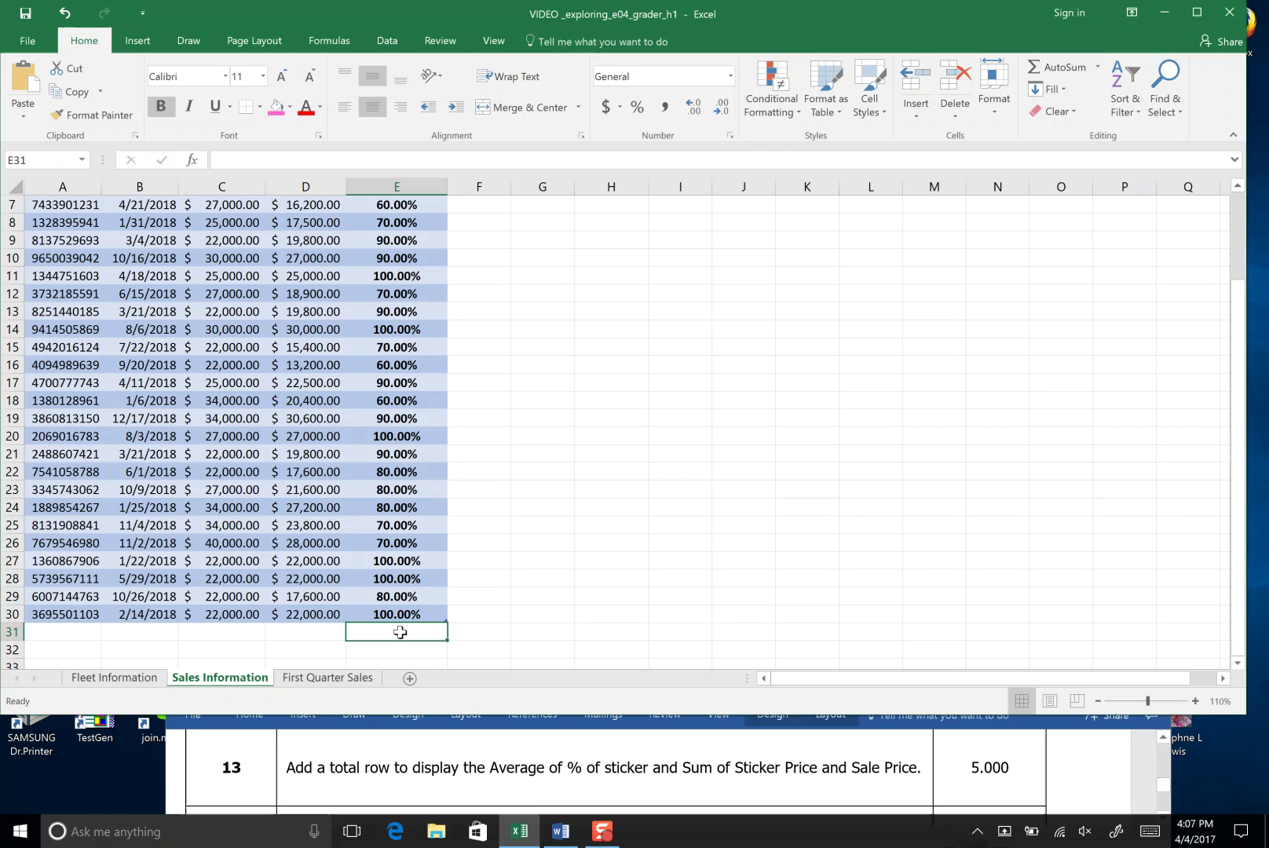
- Fill E31 pink and make it the Average of % of sticker, showing 83.10%
click(275, 107)
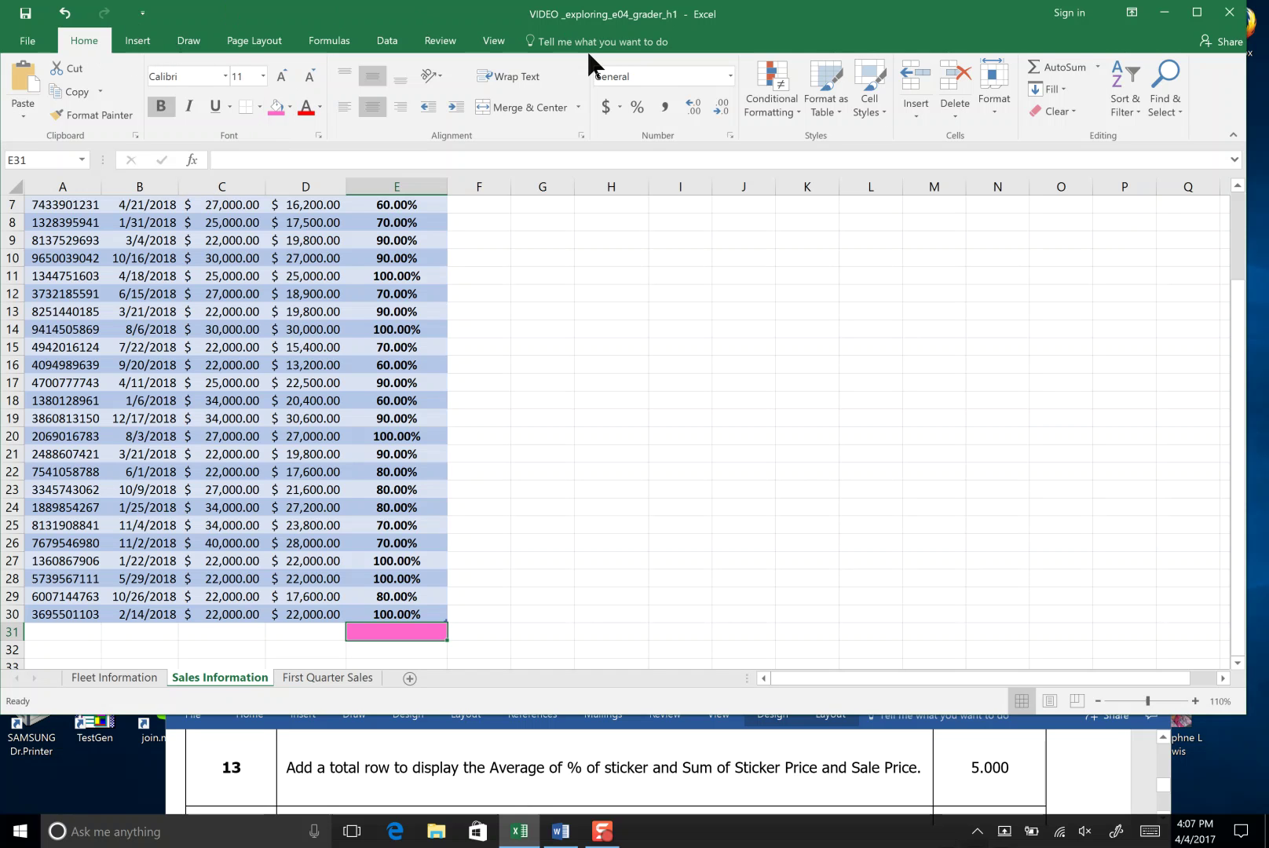
click(1098, 65)
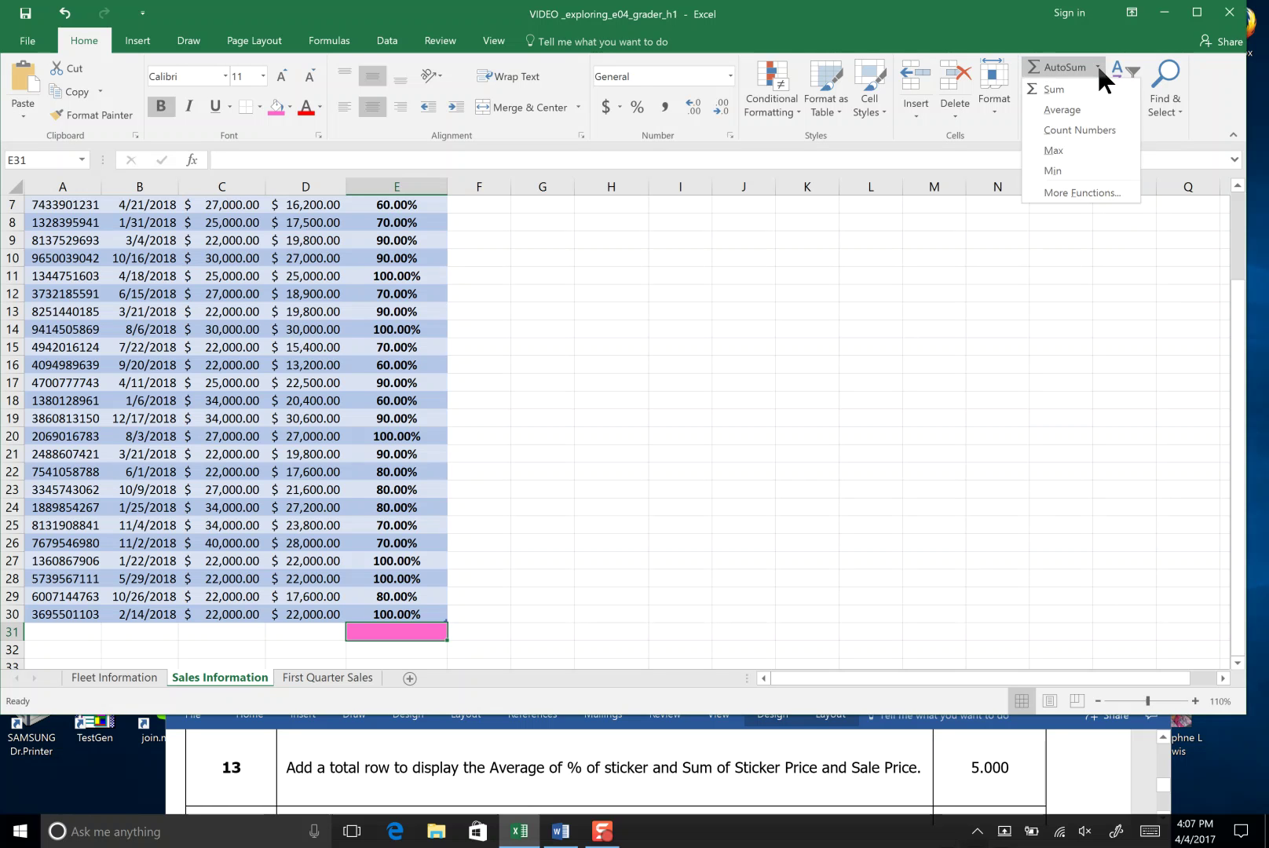
click(1090, 108)
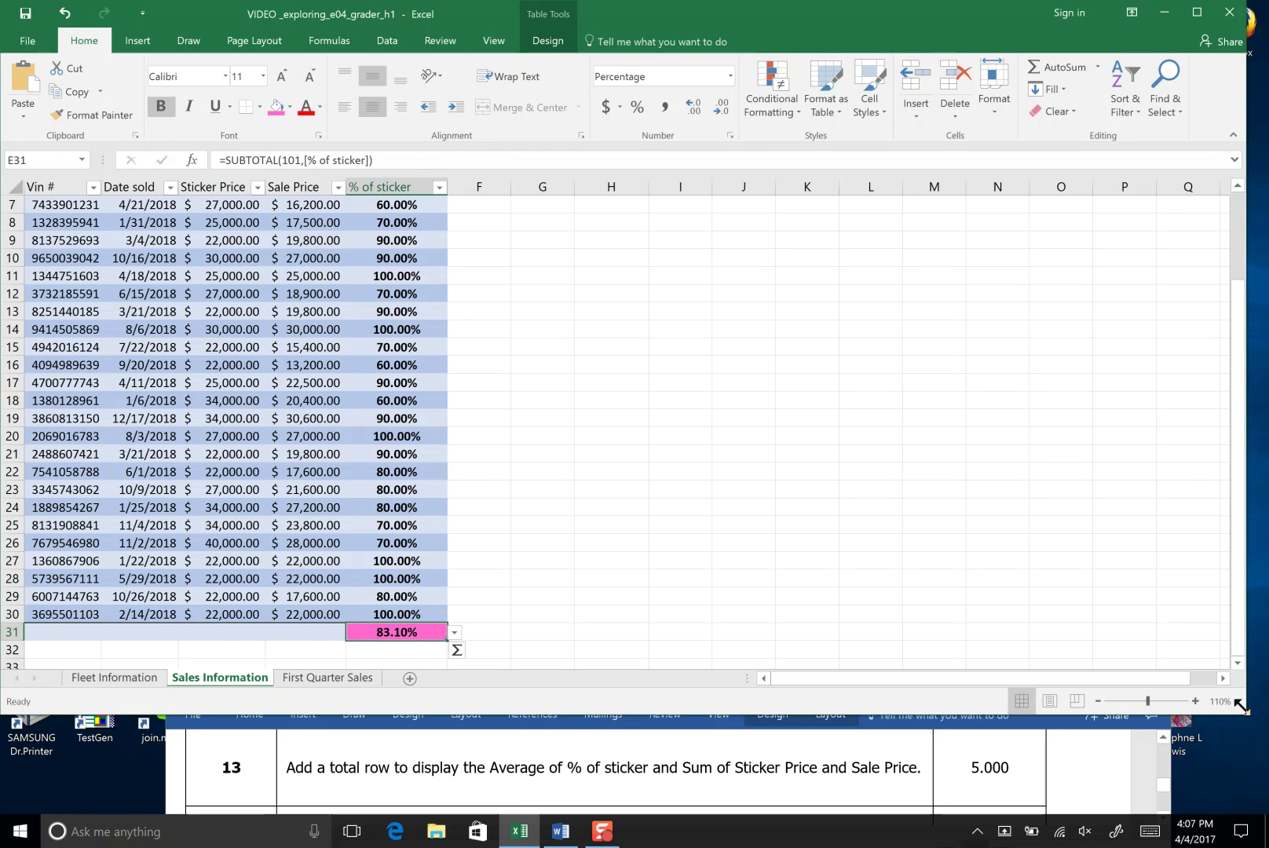
drag(1238, 704, 1236, 710)
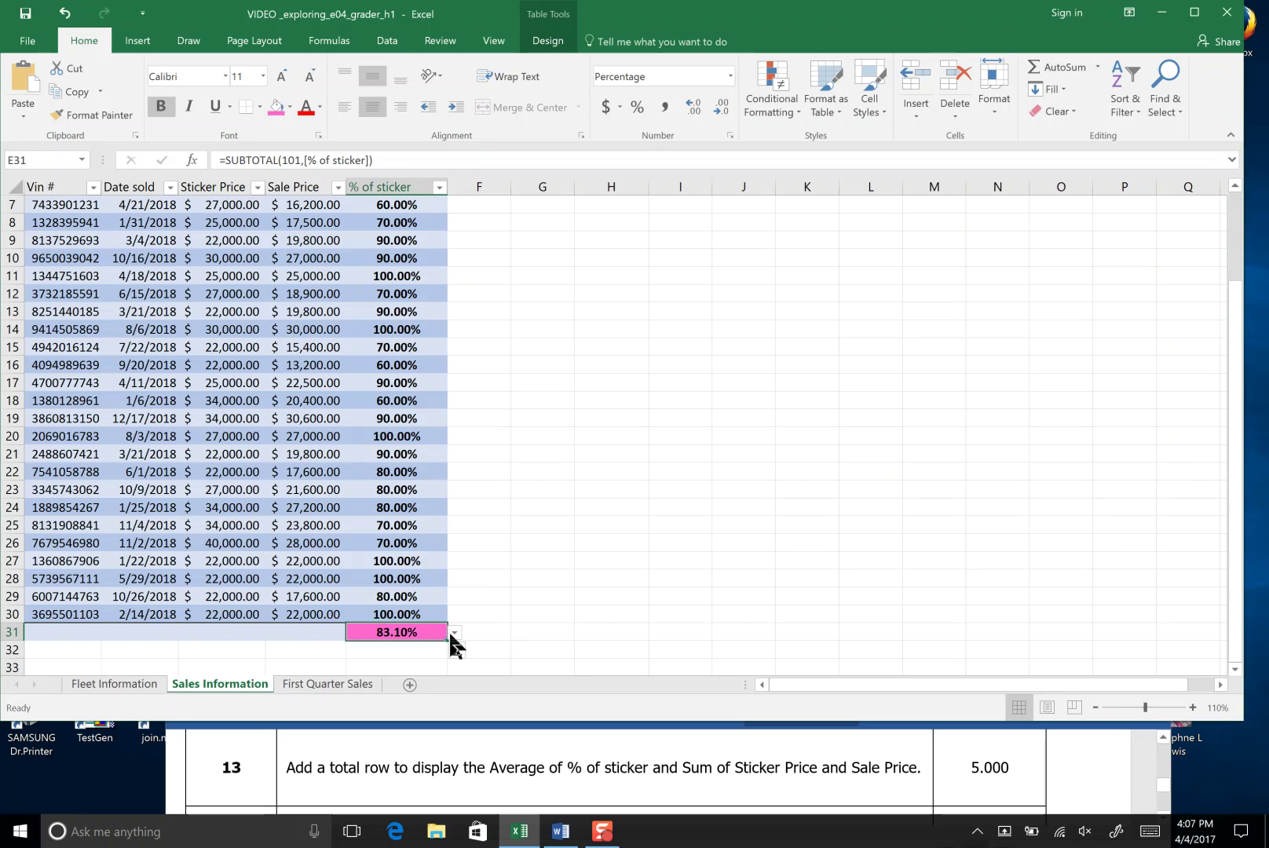
- Set D31 and C31 to Sum ($649,300.00 and $785,000.00), then save the workbook
click(314, 632)
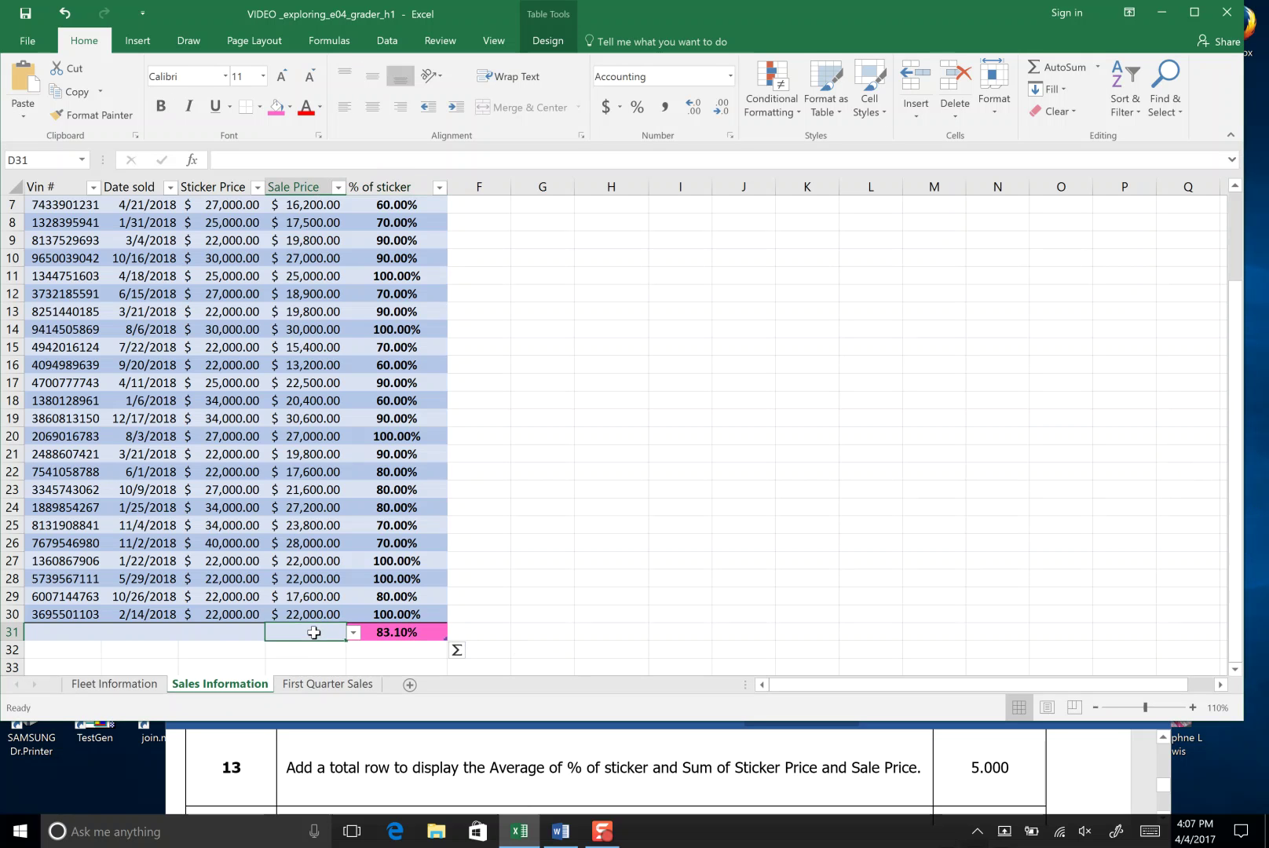
click(354, 633)
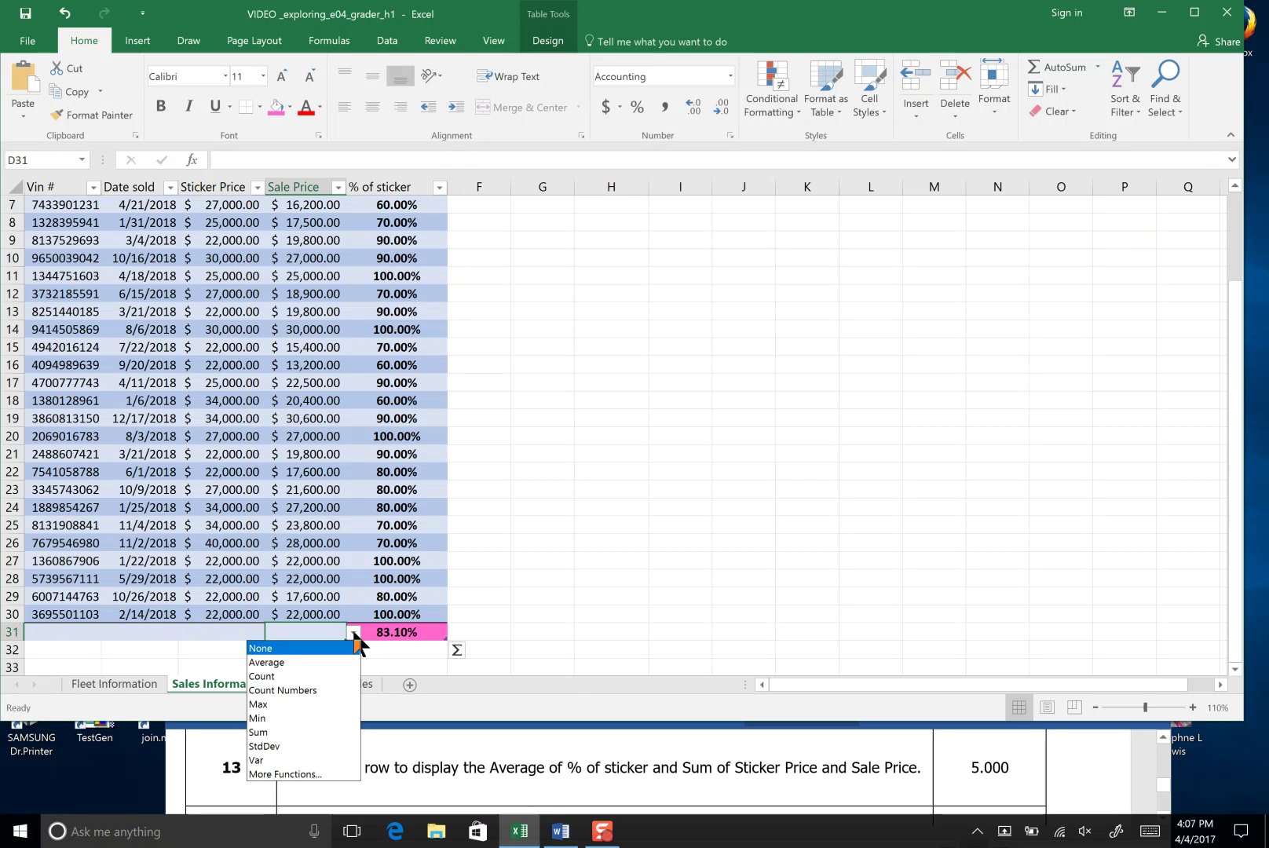
click(343, 732)
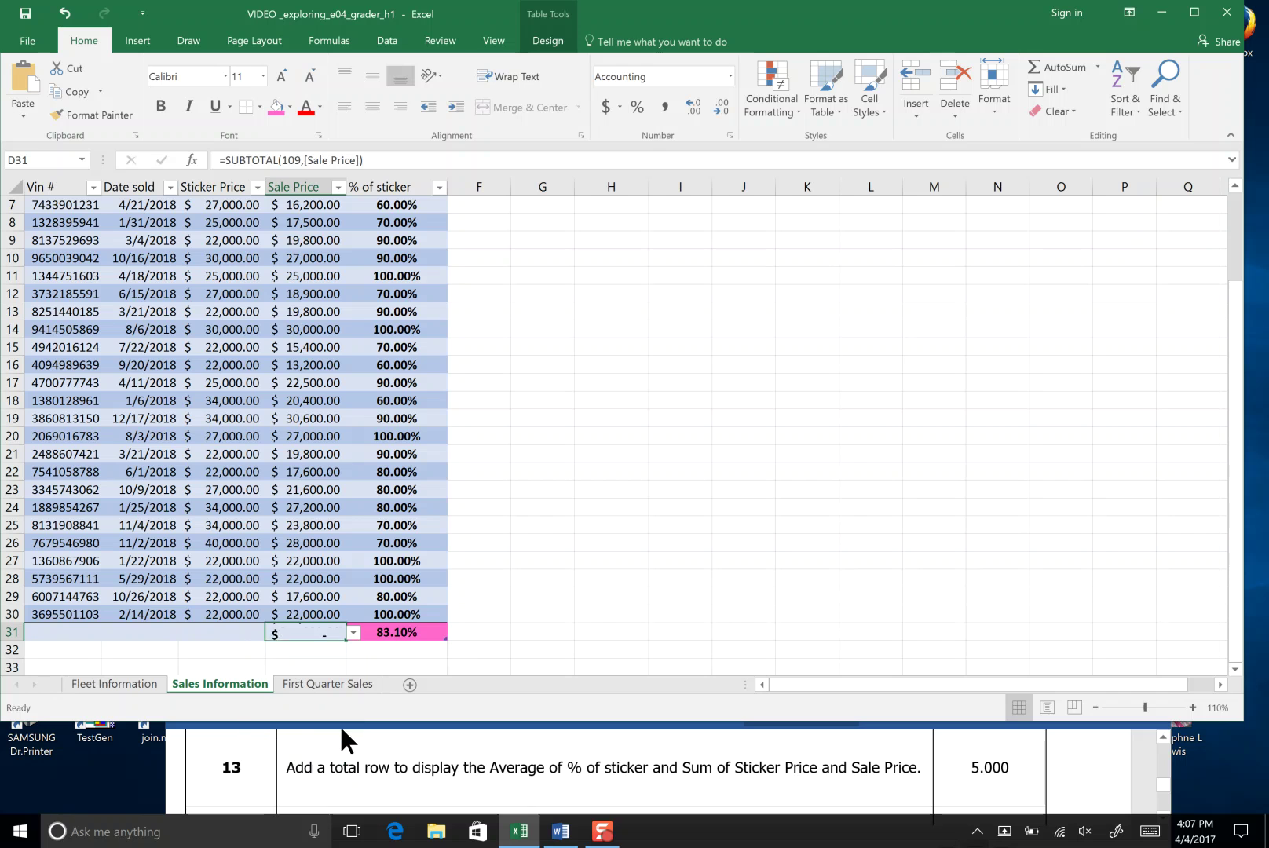
click(243, 632)
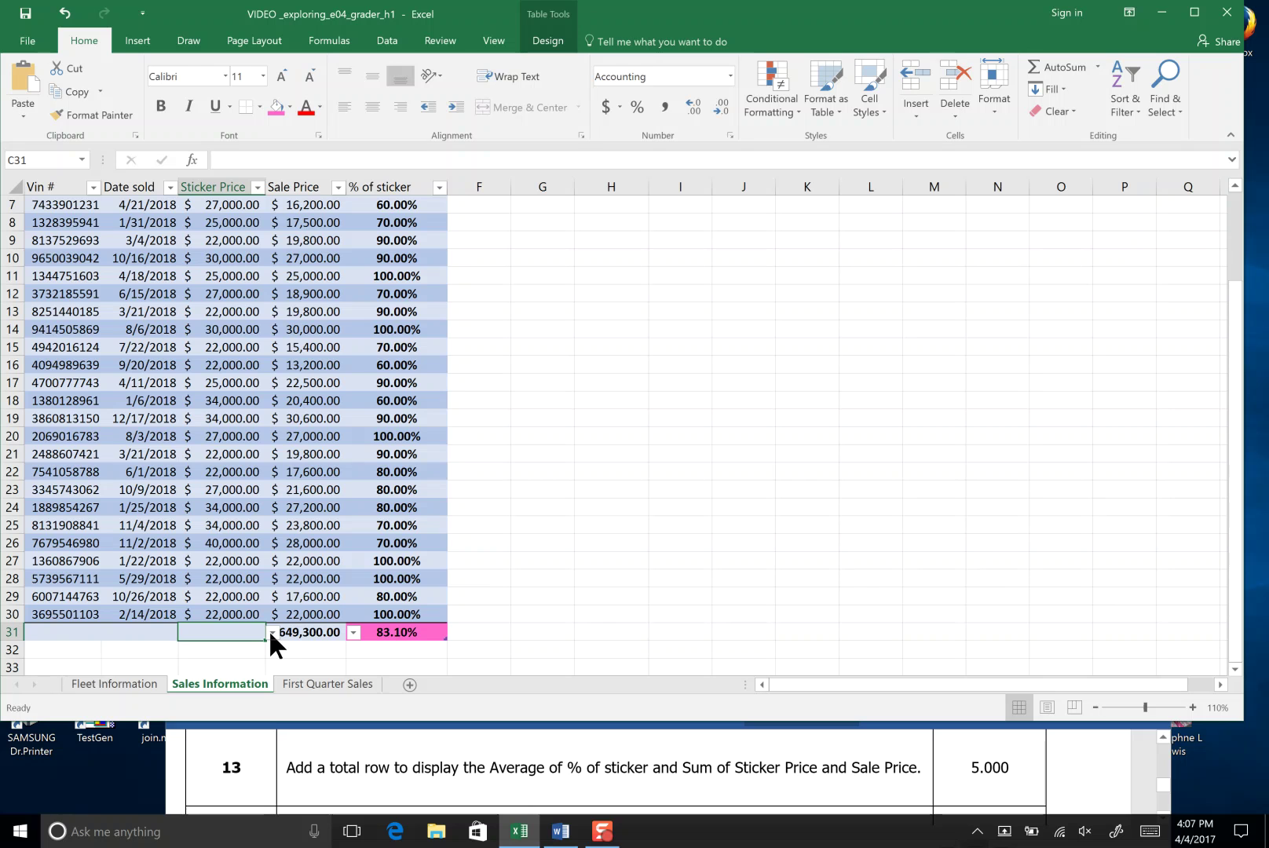
click(272, 633)
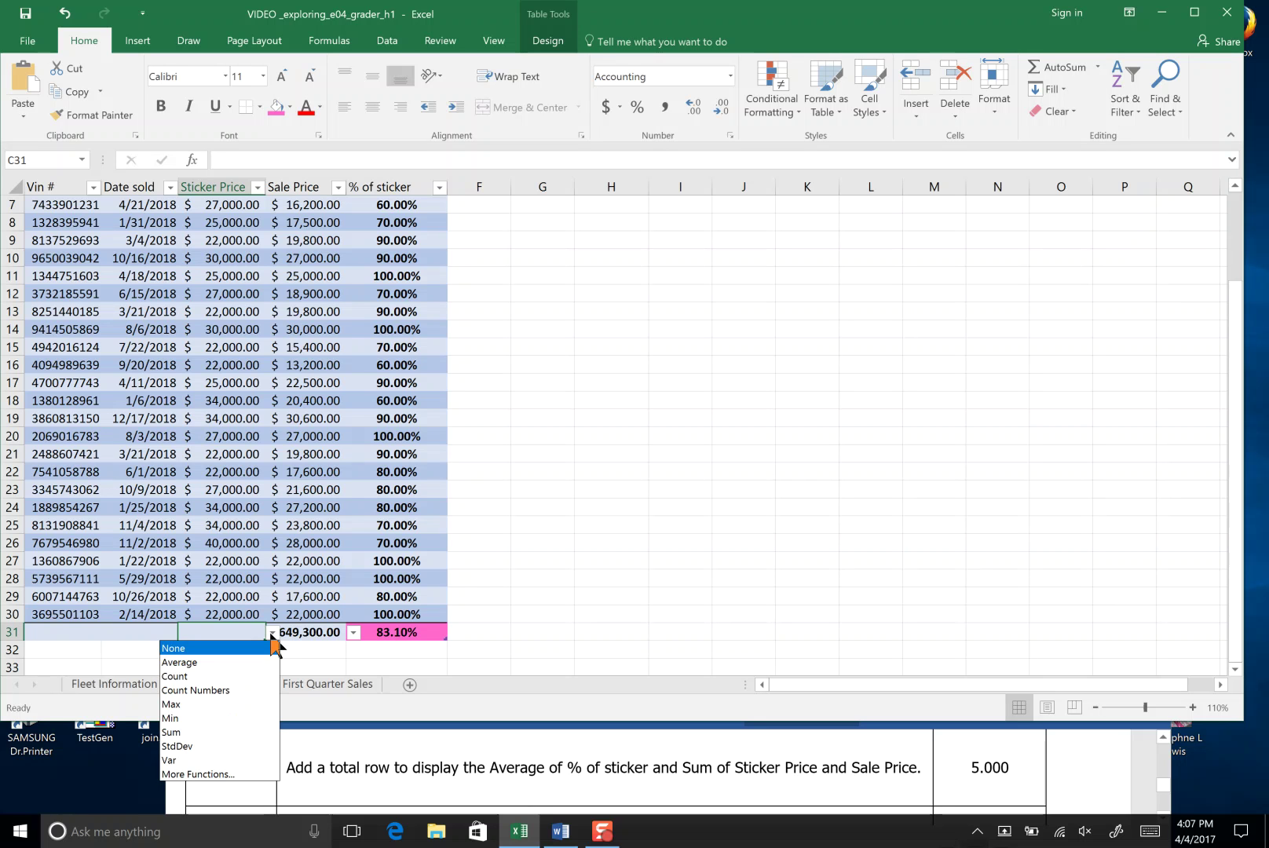
click(264, 734)
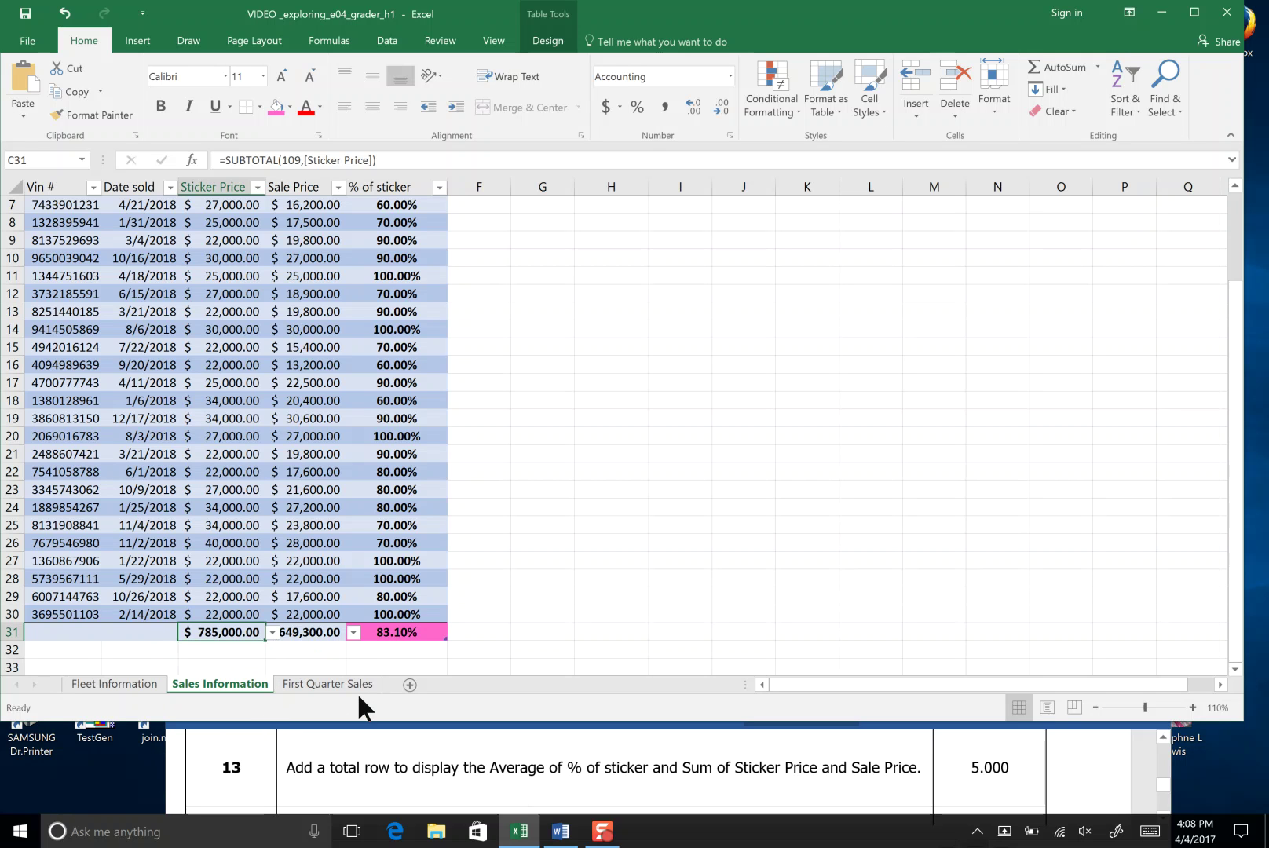
click(23, 22)
click(1164, 811)
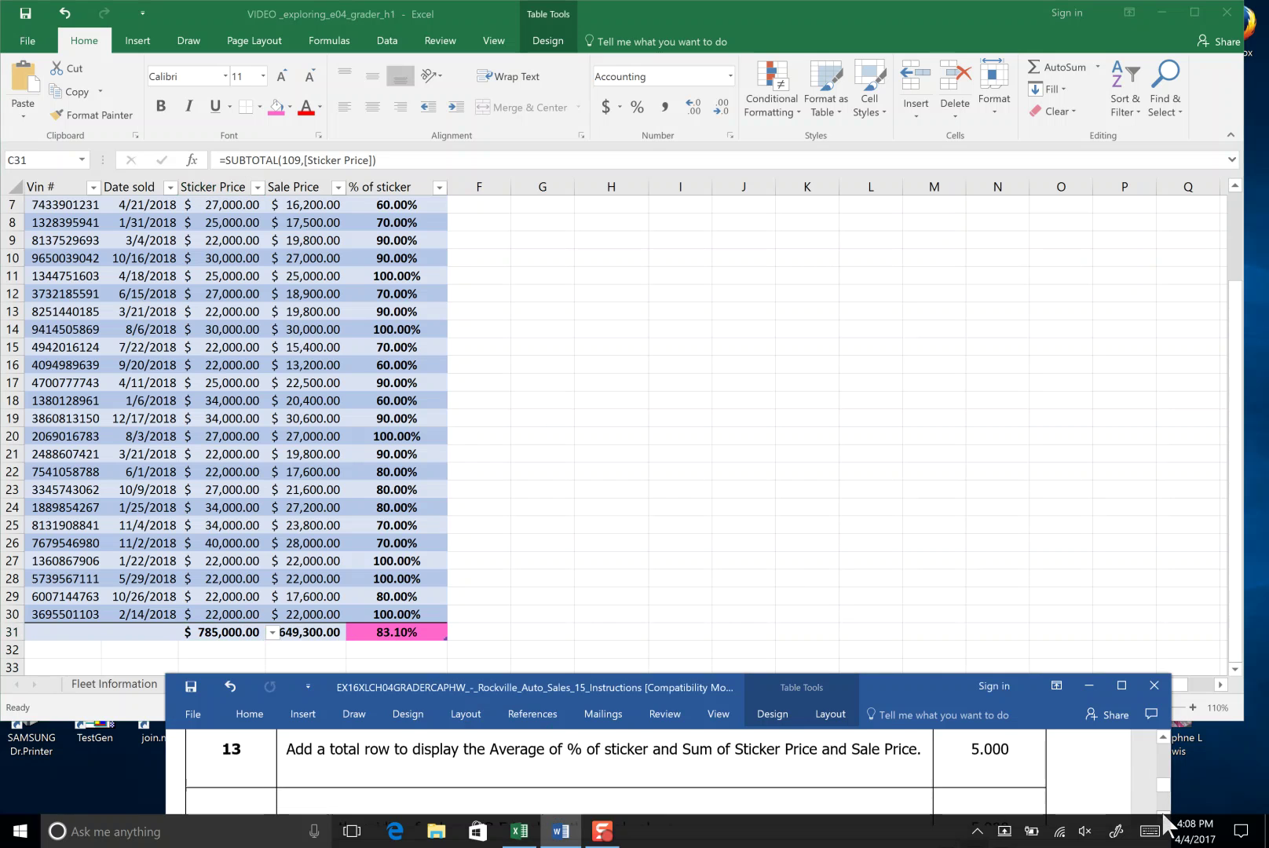
- Select columns B:E, apply AutoFit Column Width, and save the workbook
scroll(1163, 817, down, 1)
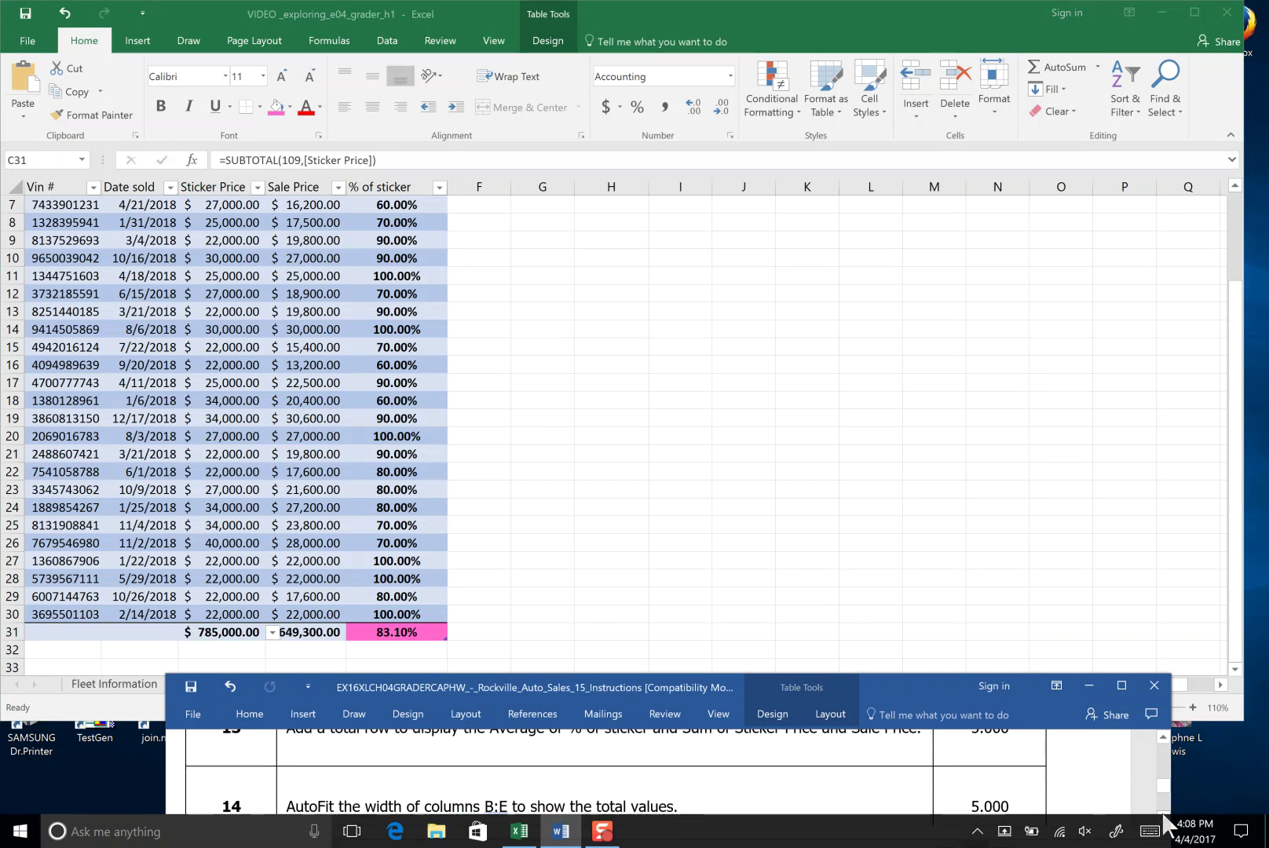
click(1229, 710)
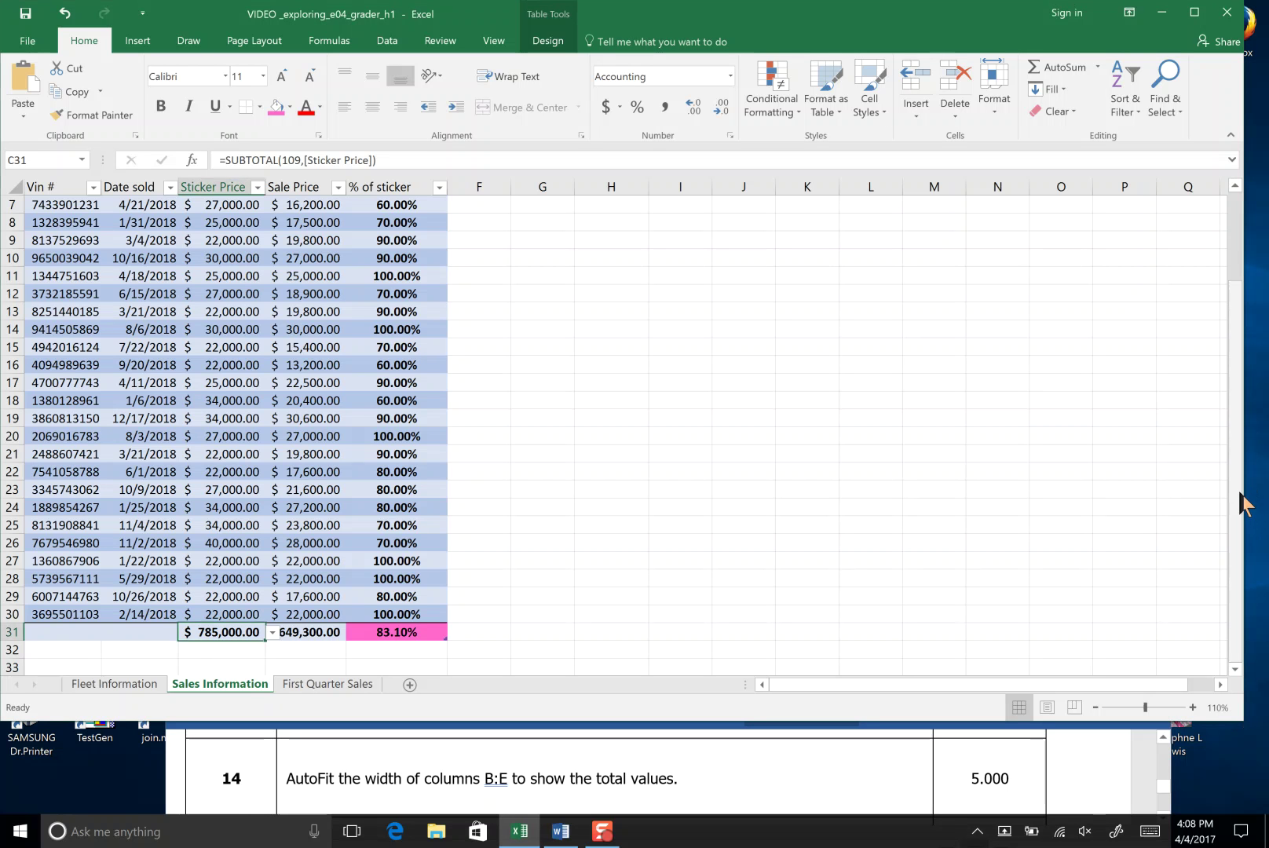
drag(1236, 496, 1224, 304)
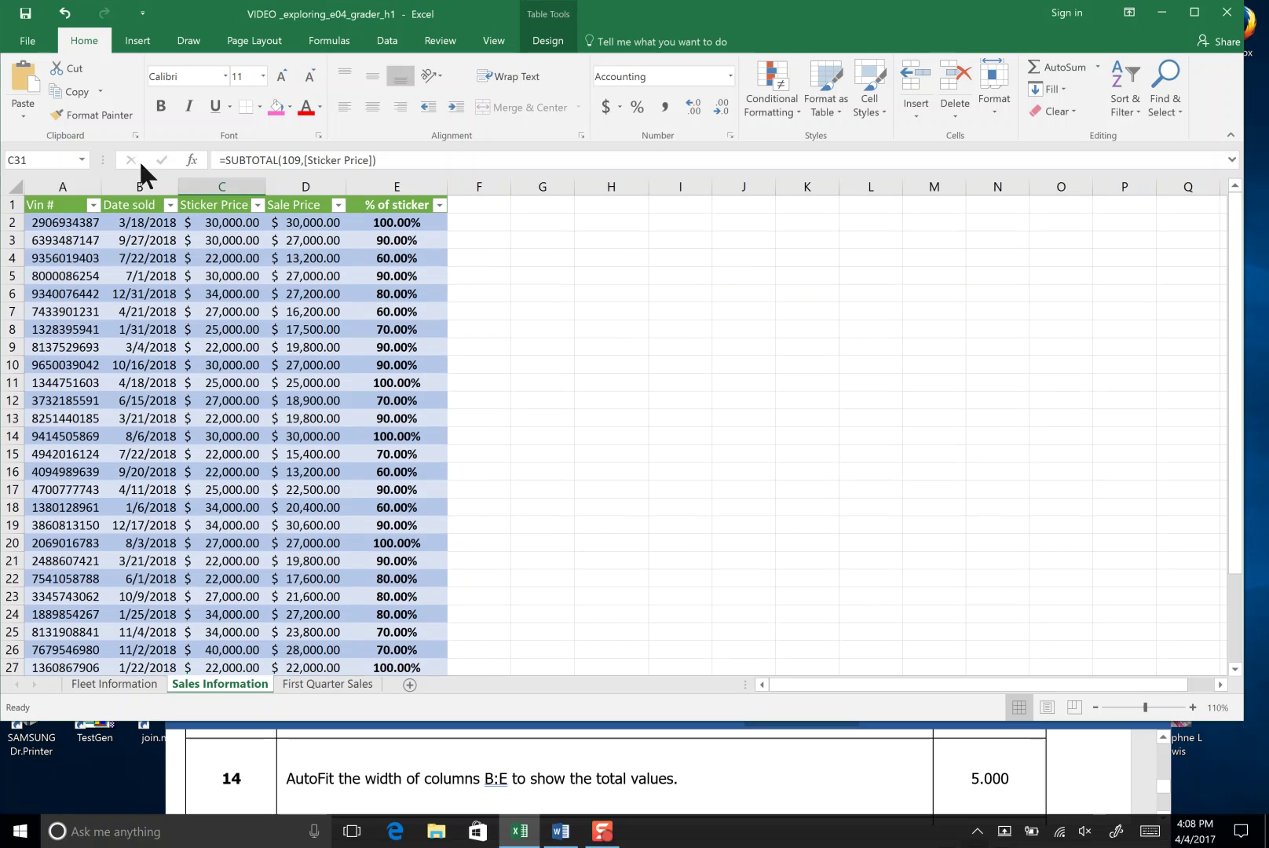
drag(135, 184, 397, 210)
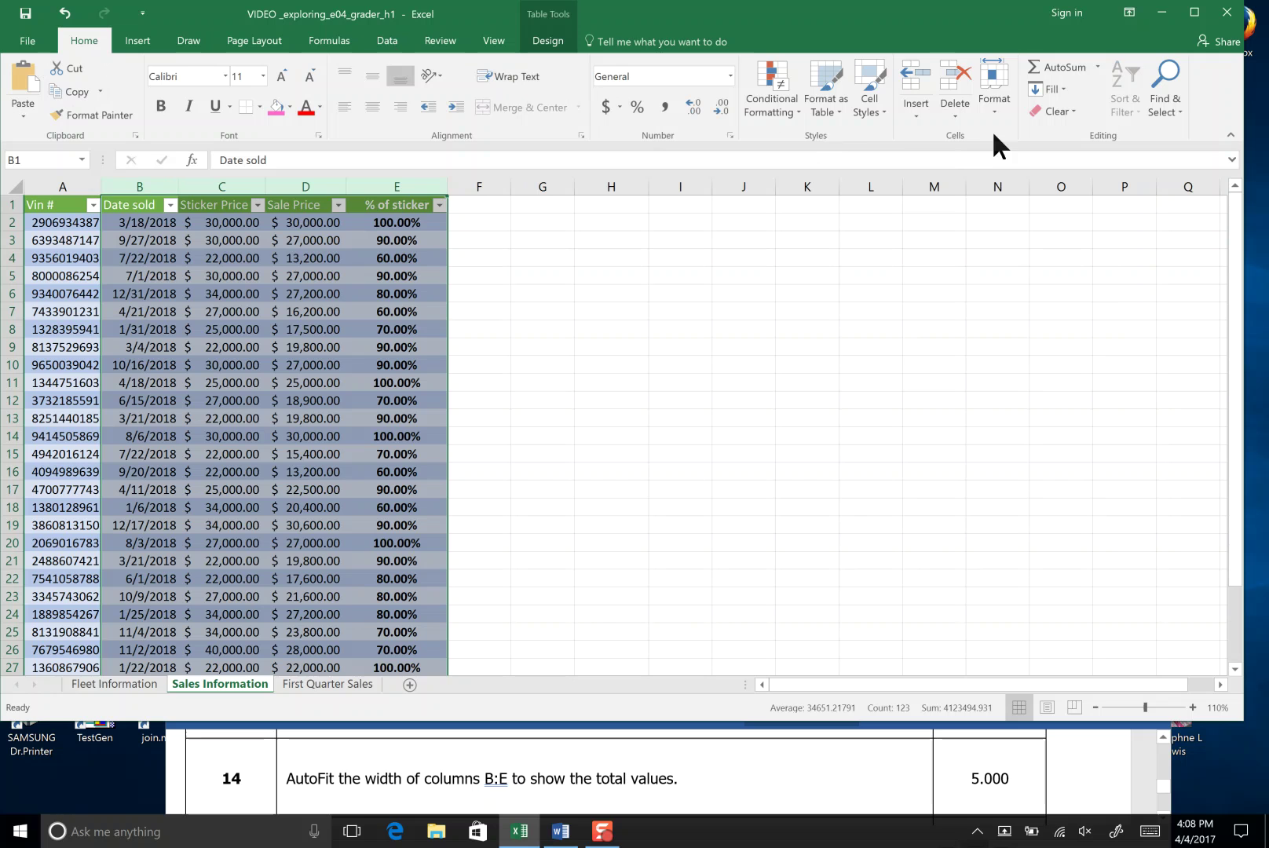
click(998, 106)
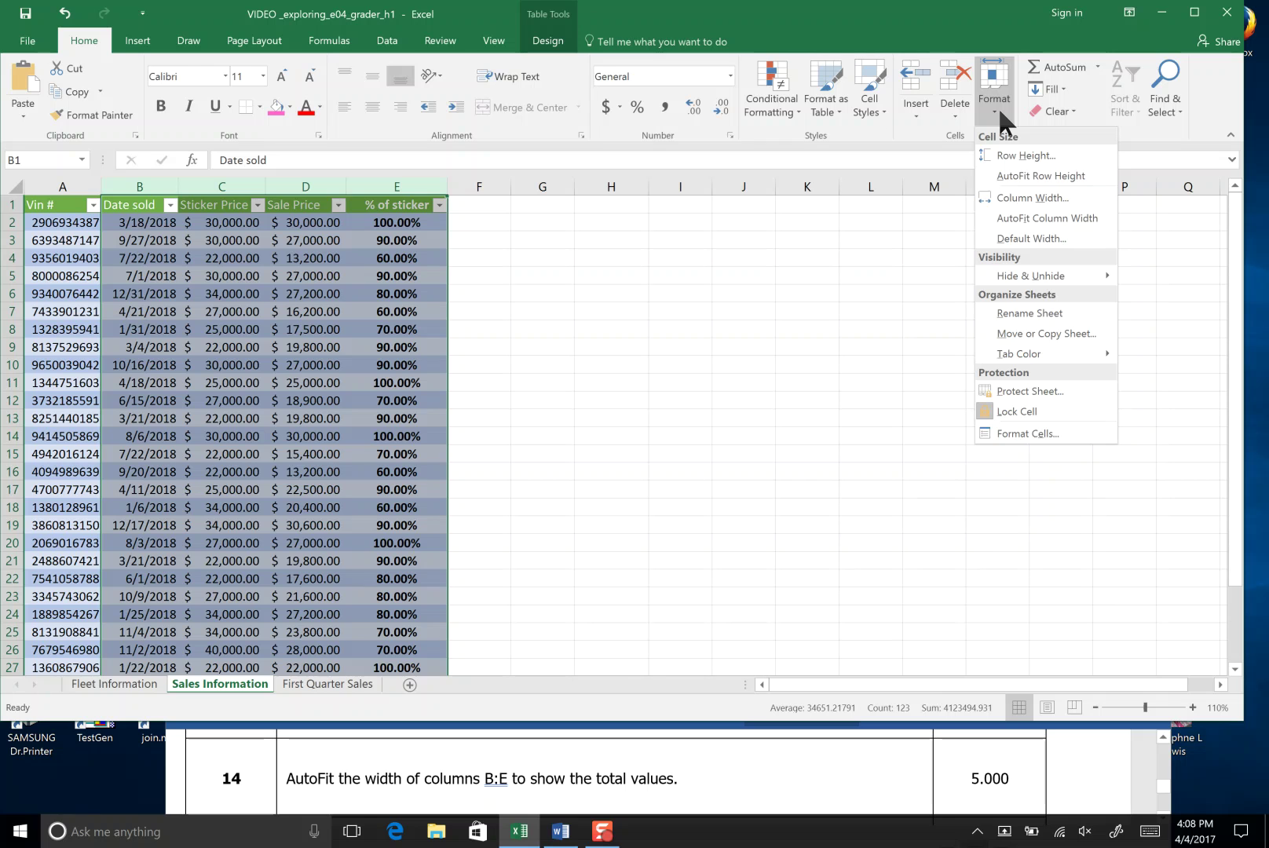
click(1022, 220)
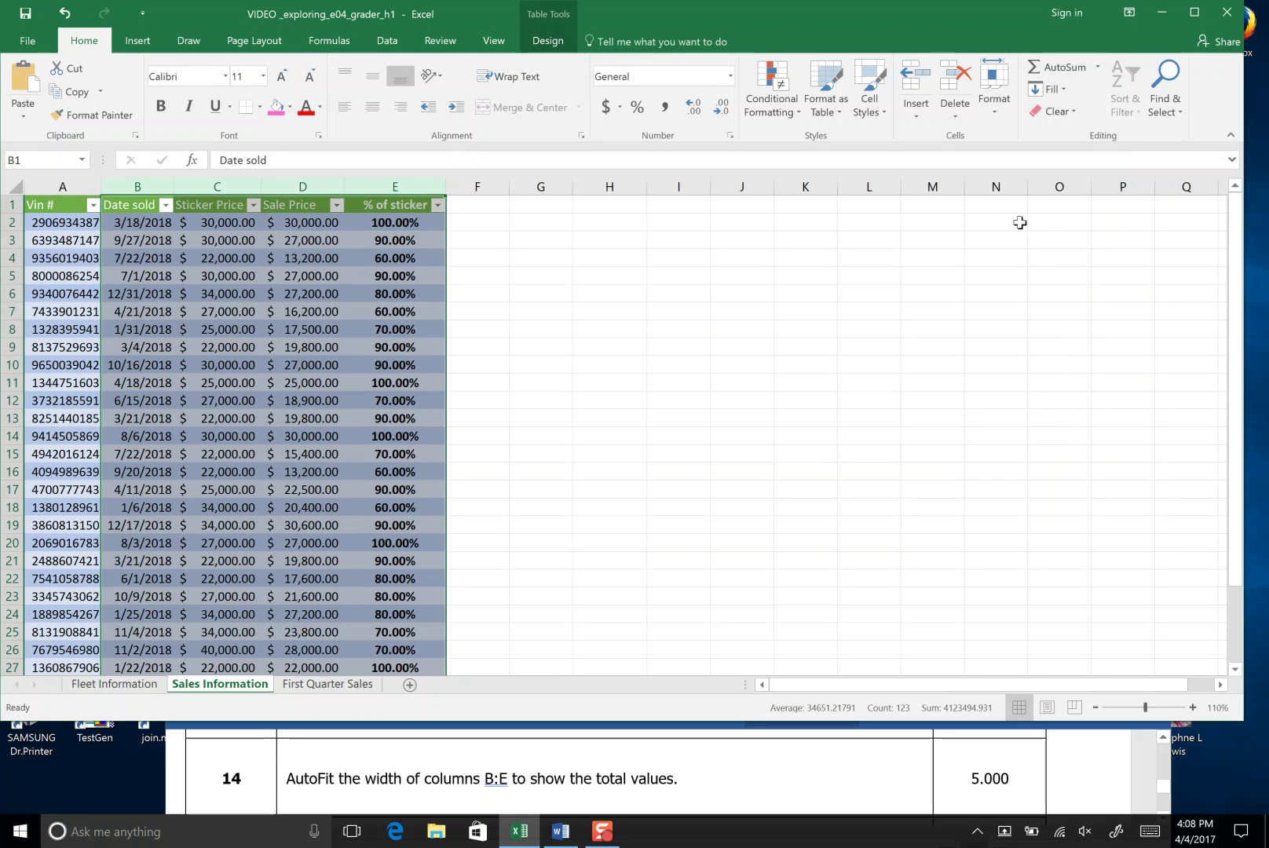
click(28, 24)
- Check instruction step 15, then return to the spreadsheet and clear the selection
click(1162, 812)
scroll(1162, 812, down, 2)
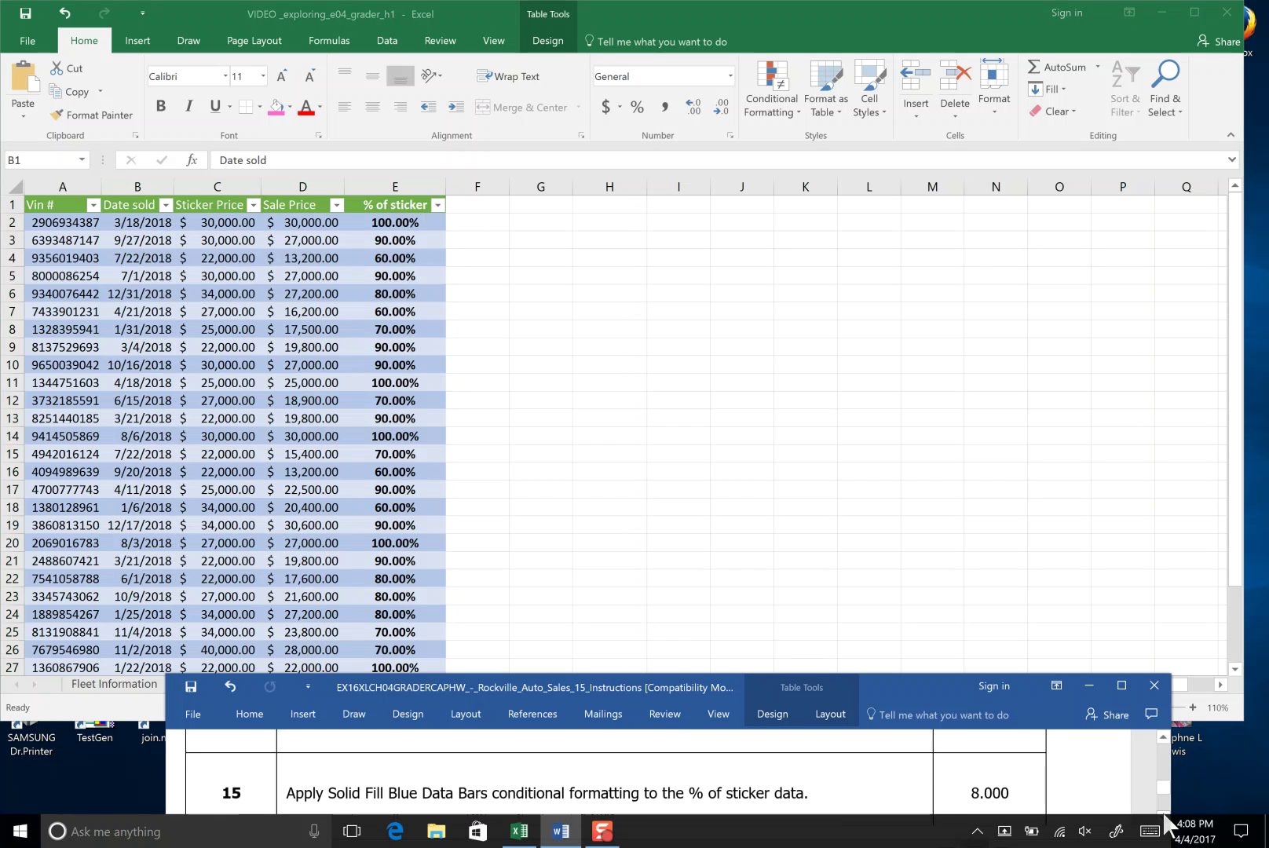
key(alt+Tab)
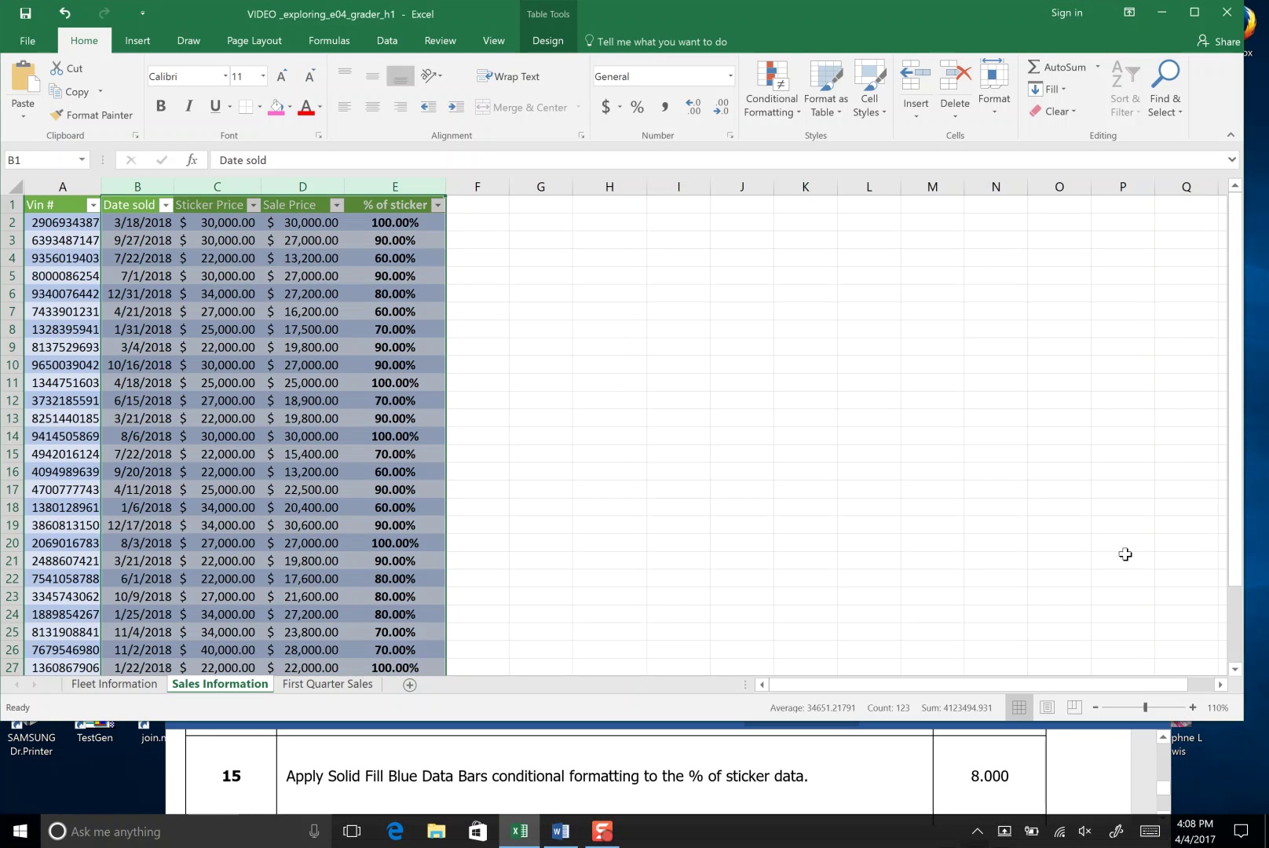
click(1121, 553)
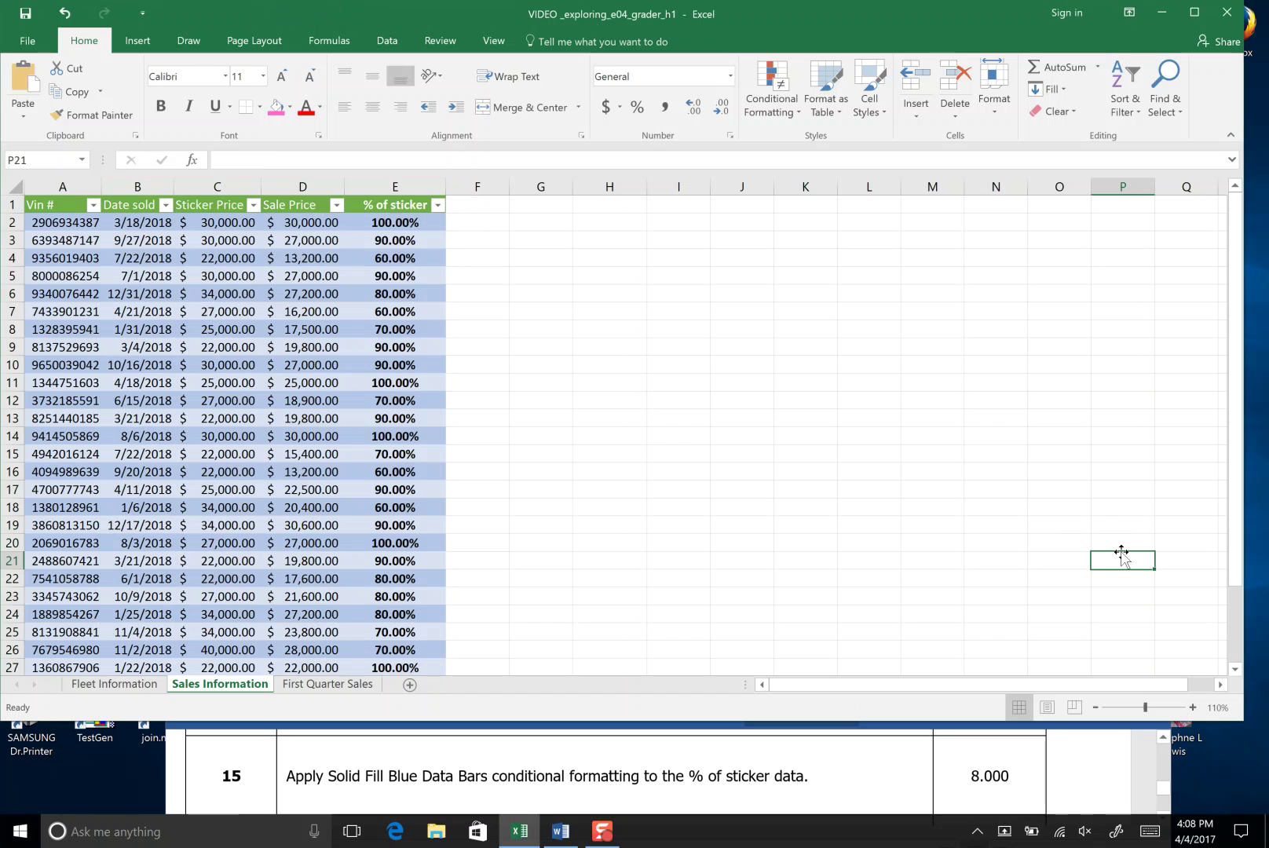
drag(1238, 509, 1255, 652)
- Apply Solid Fill Blue Data Bars to the % of sticker values
click(417, 633)
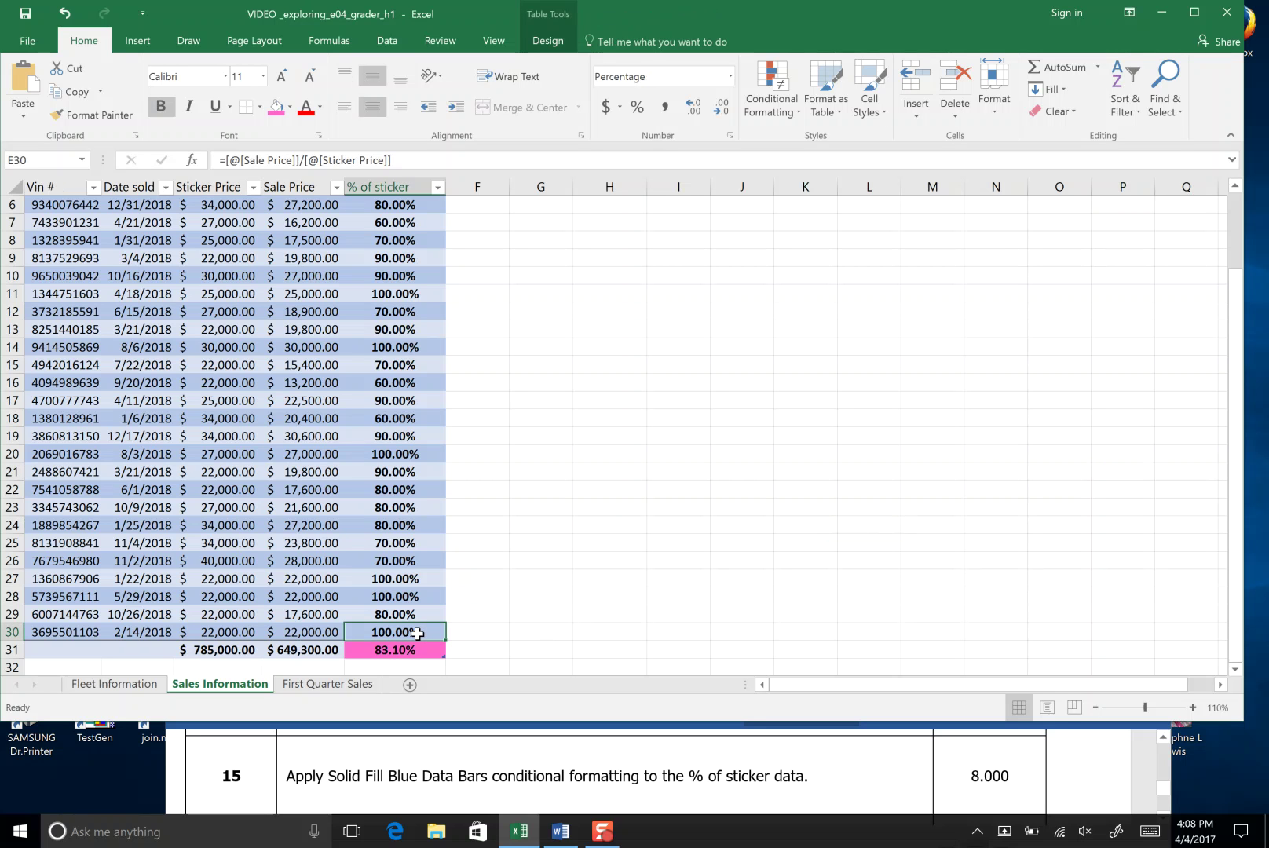
drag(417, 633, 398, 227)
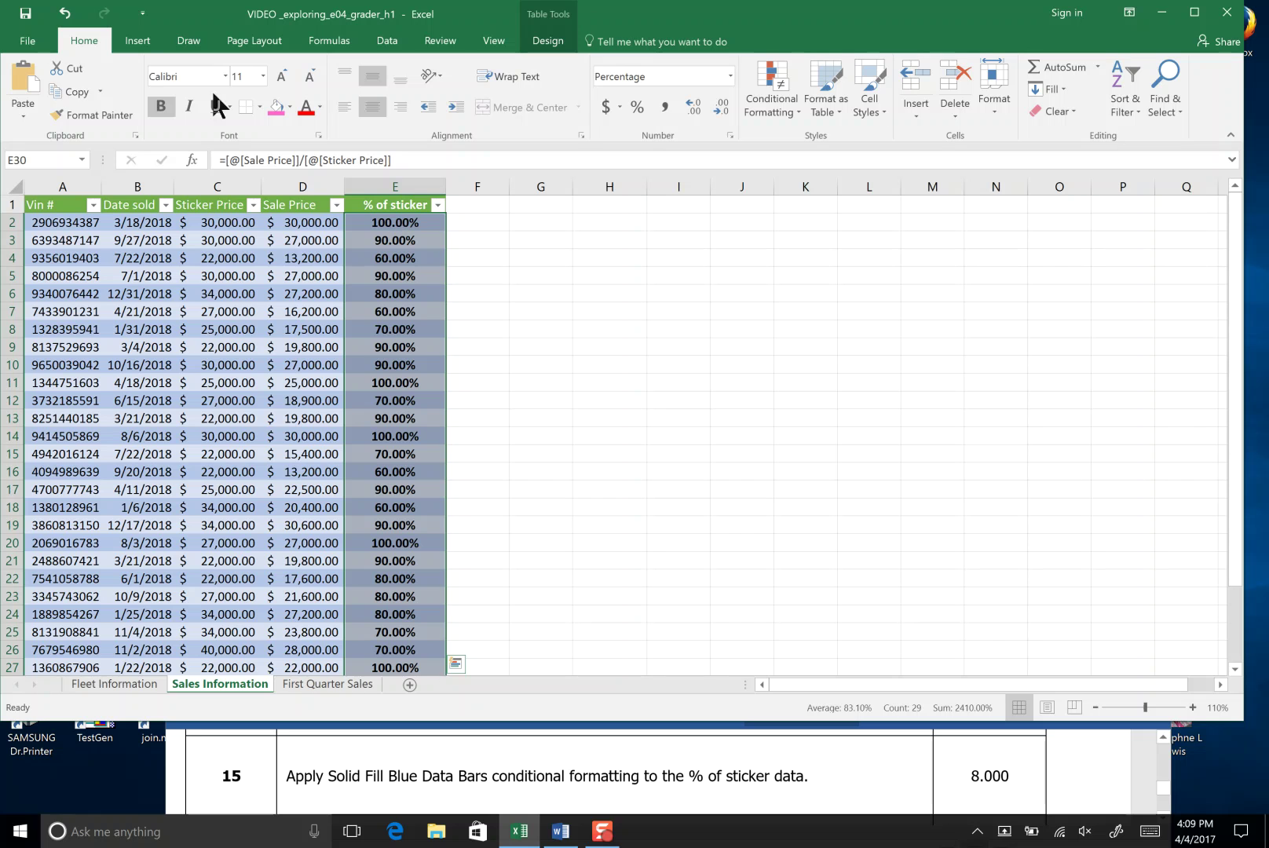
click(797, 112)
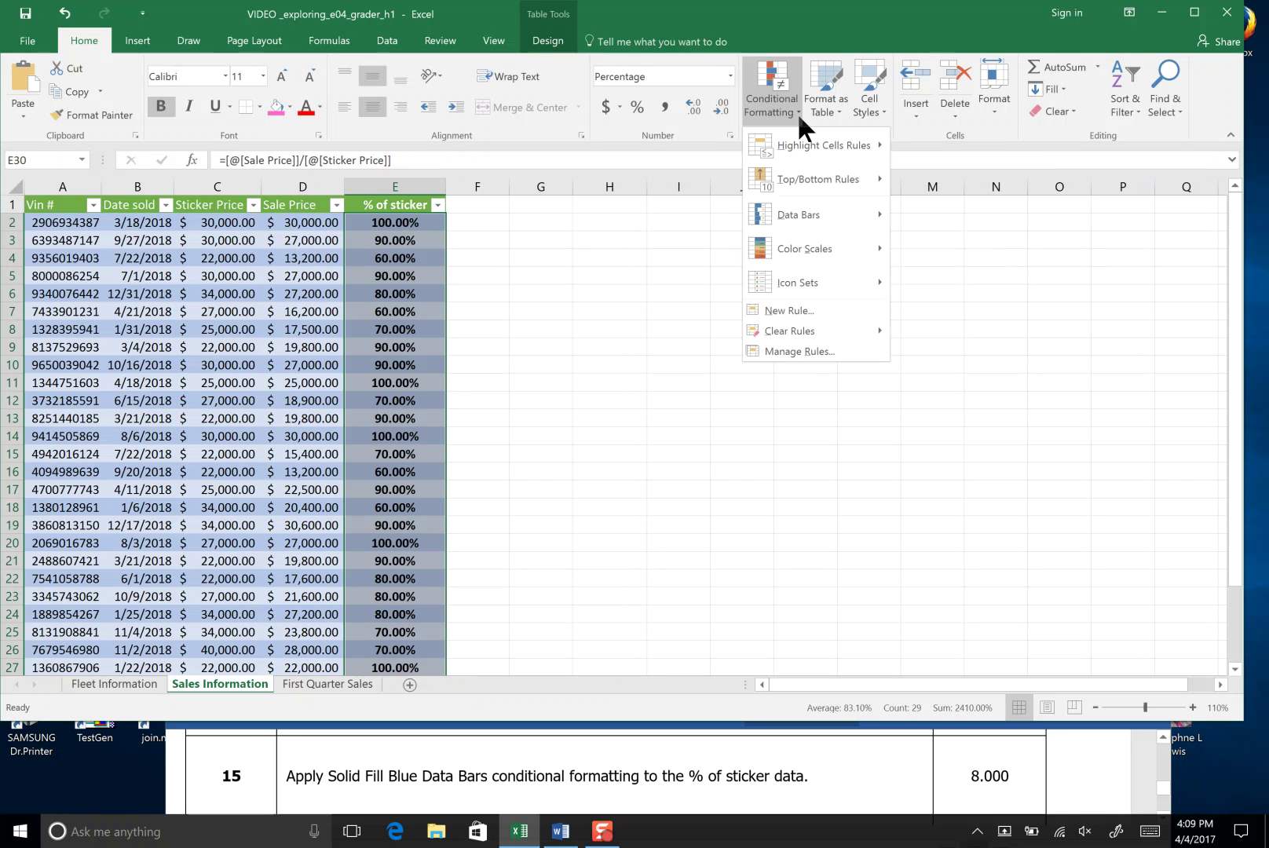
mouse_move(815, 212)
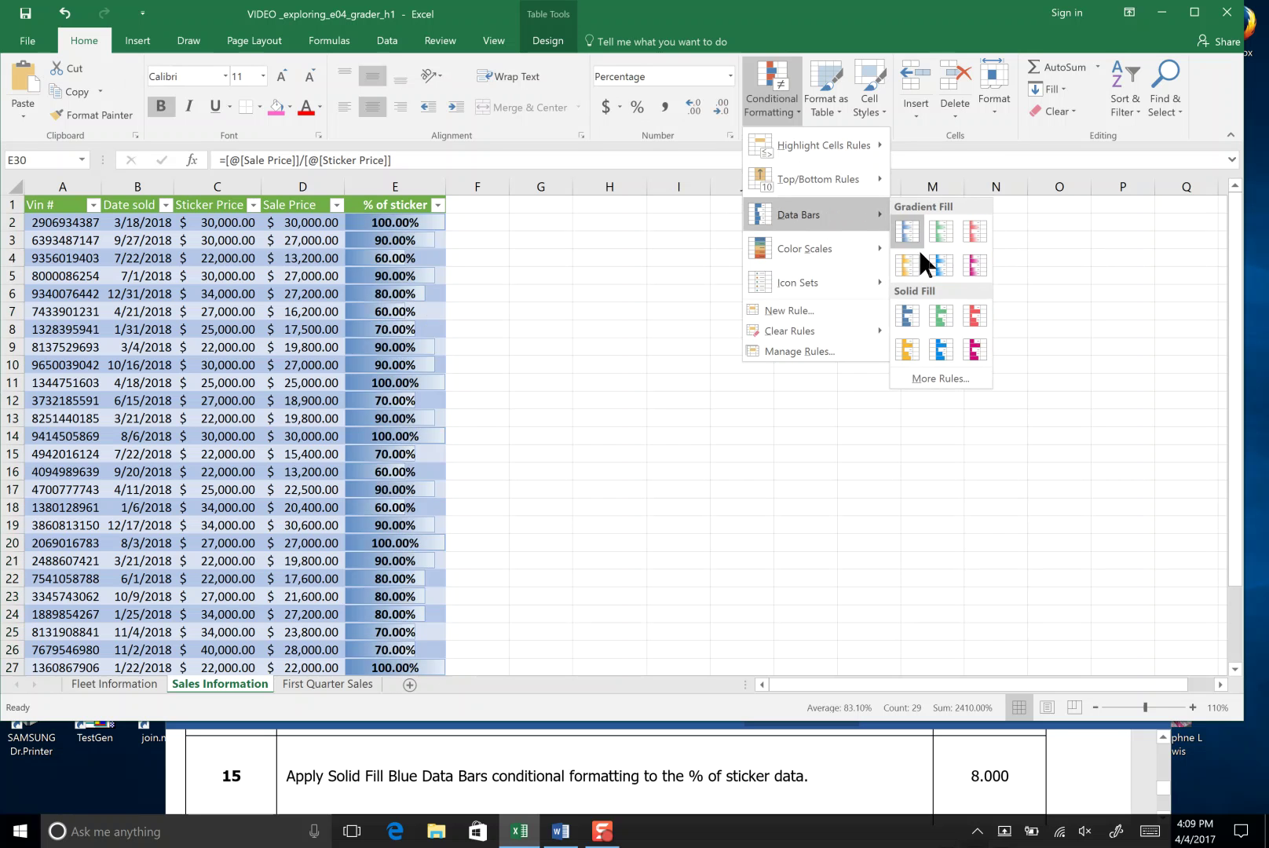
click(909, 315)
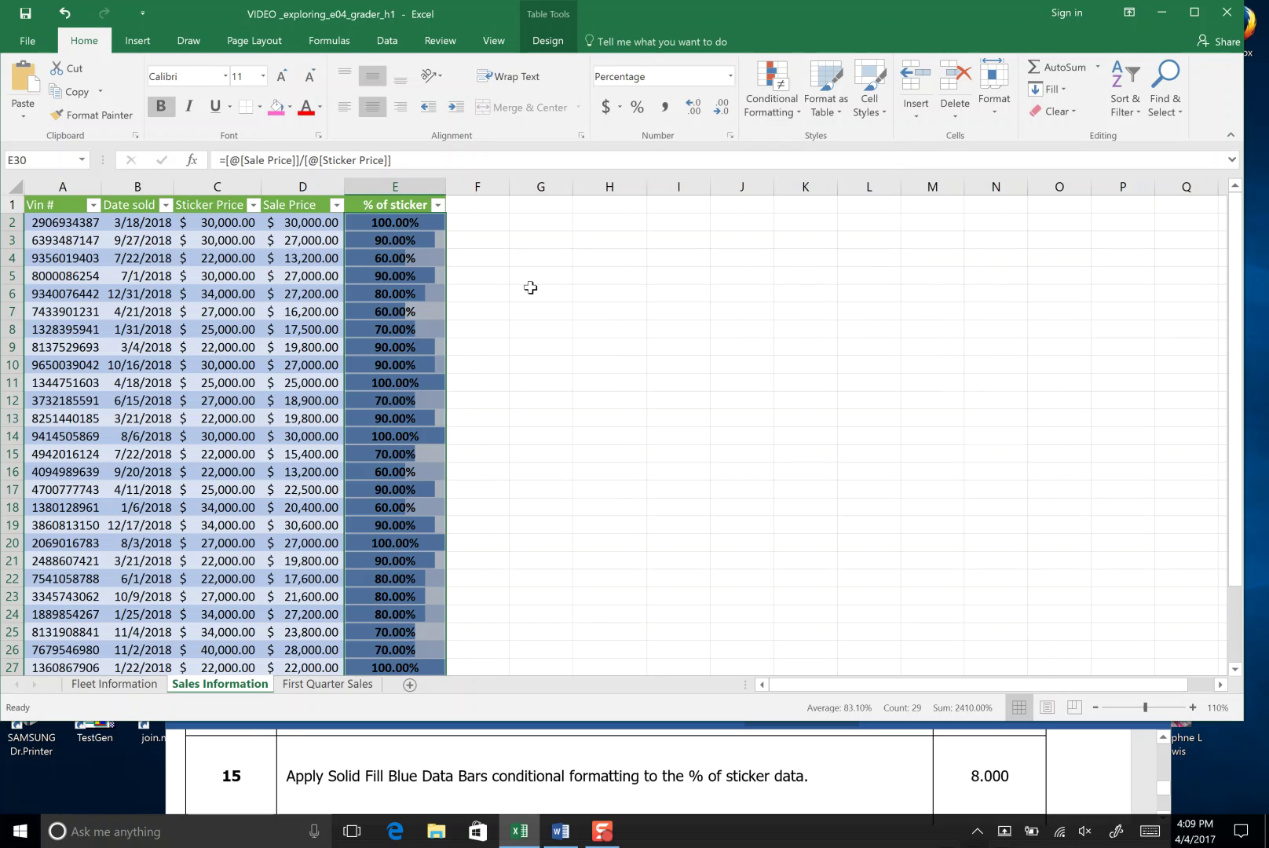
click(472, 222)
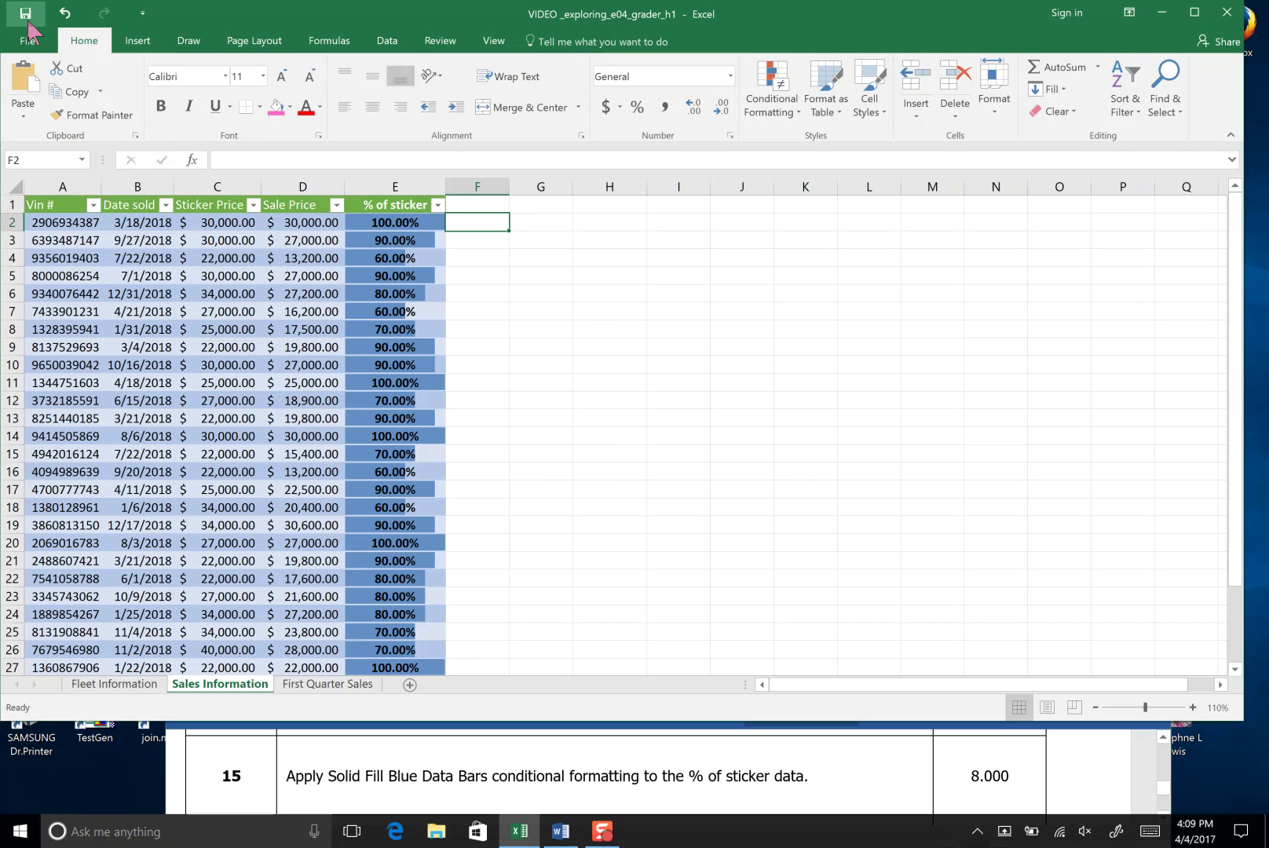
- Scroll the instructions document to step 16 and refocus the spreadsheet
click(602, 835)
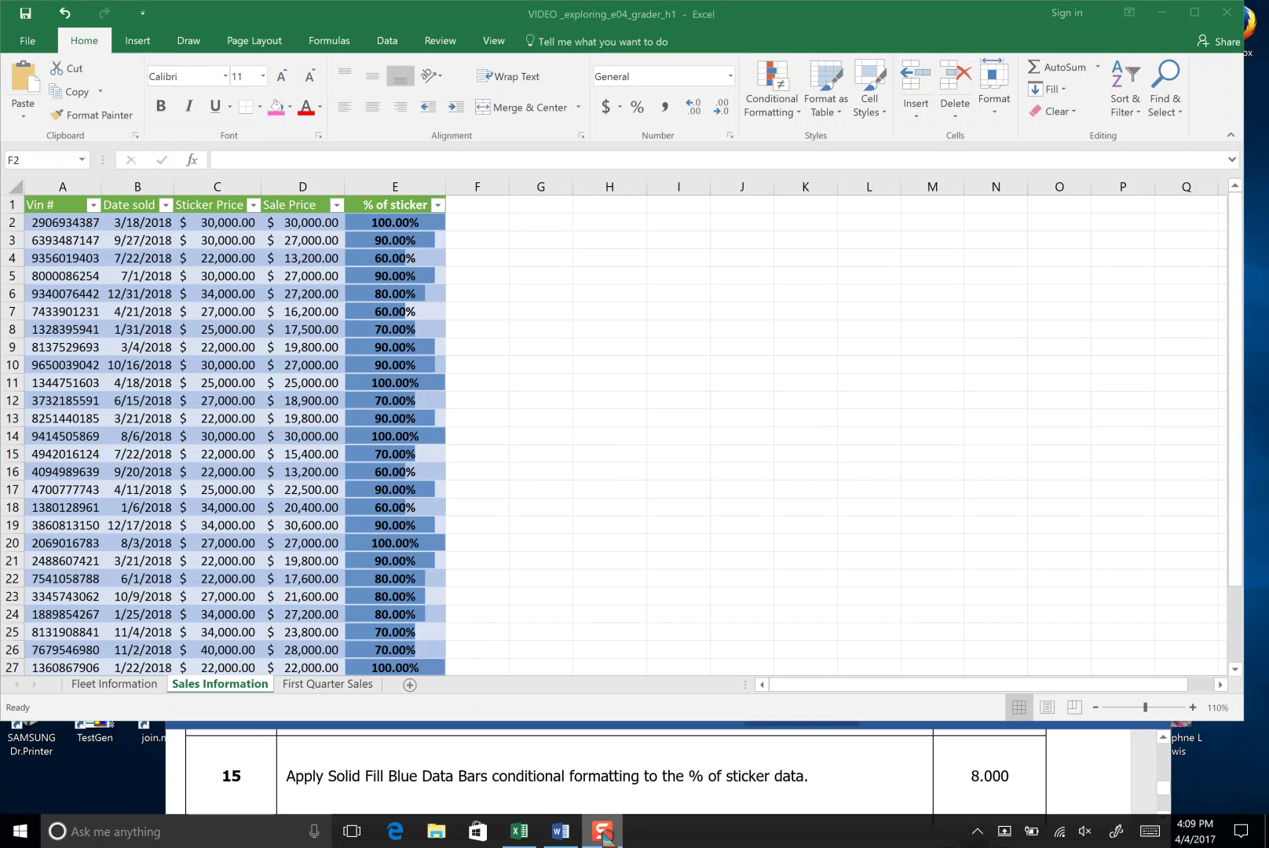
scroll(841, 773, down, 2)
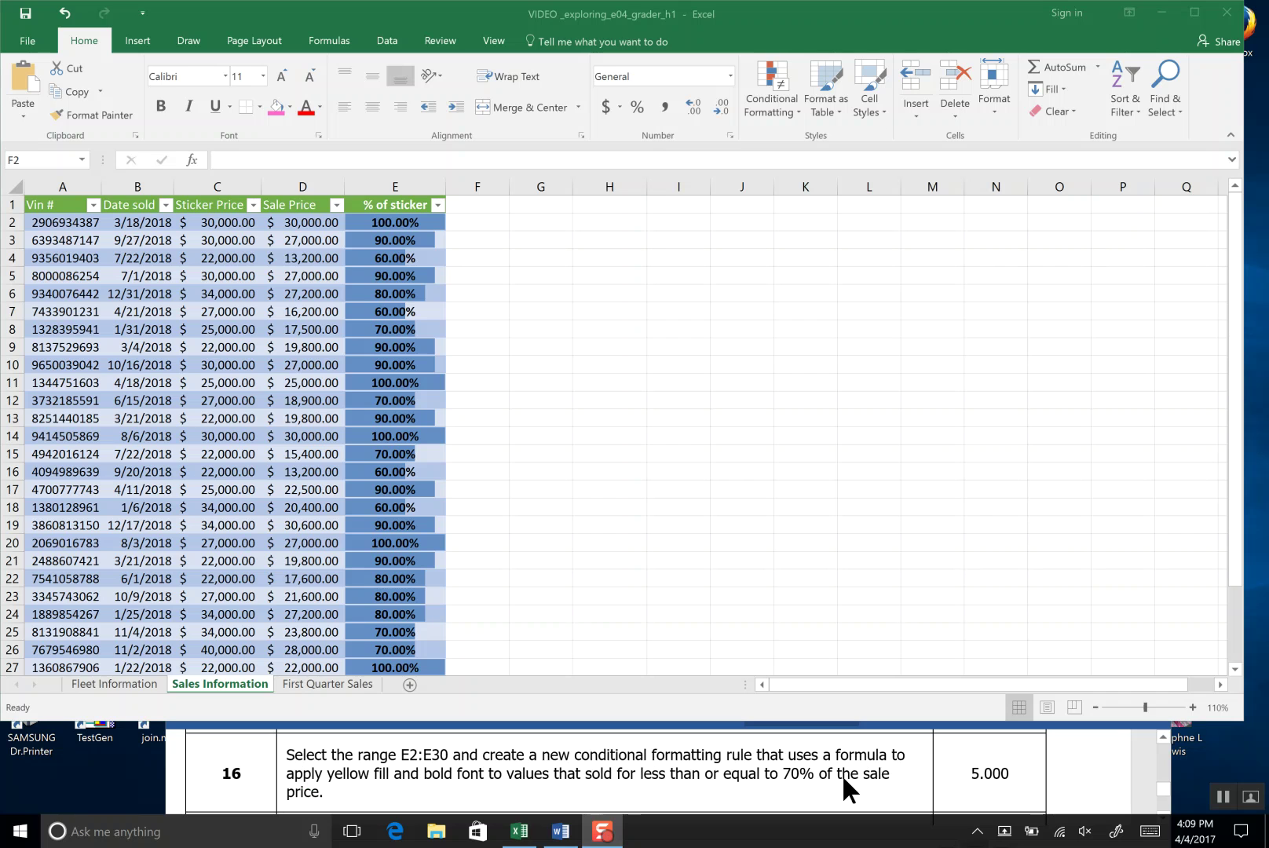
click(1239, 374)
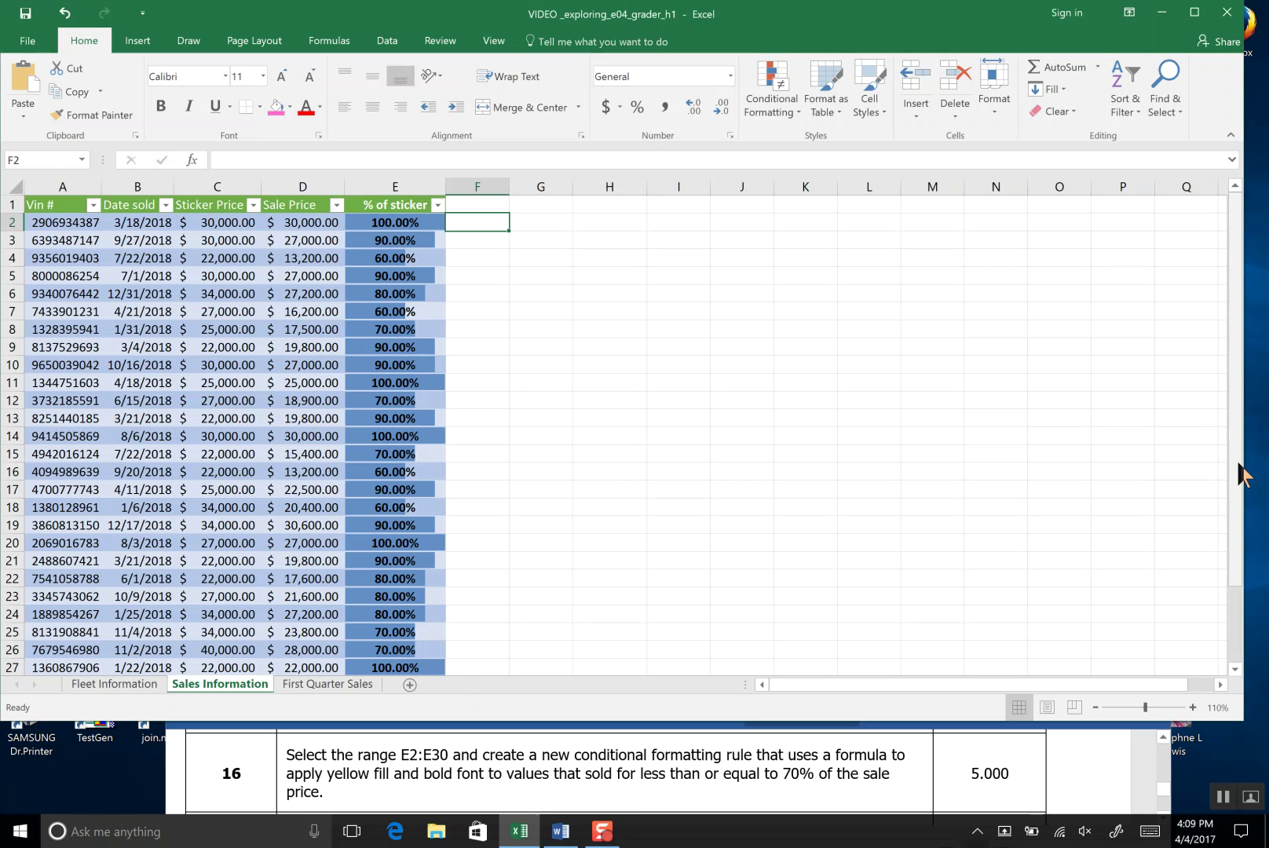
- Select E2:E30 and show Conditional Formatting's Highlight Cells Rules list
drag(410, 223, 448, 591)
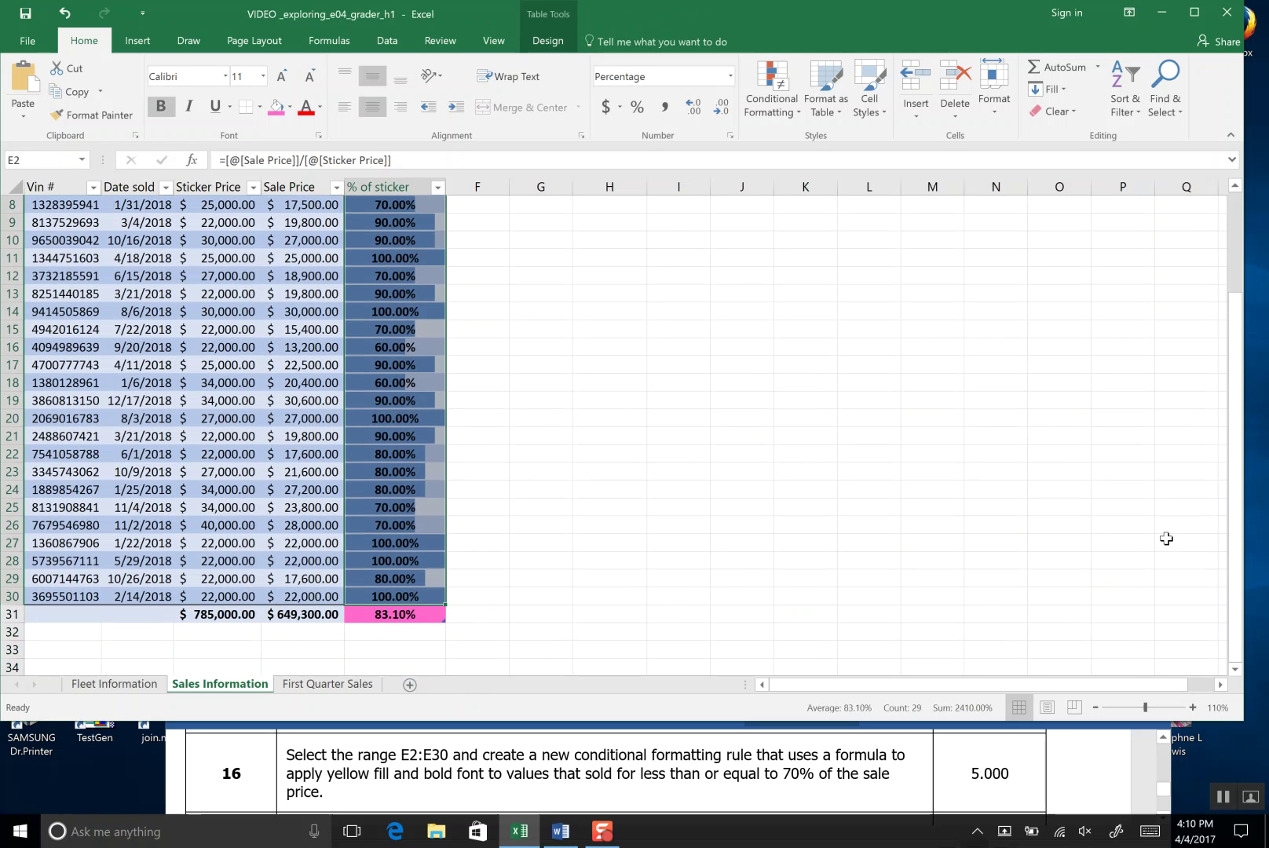
right_click(1234, 420)
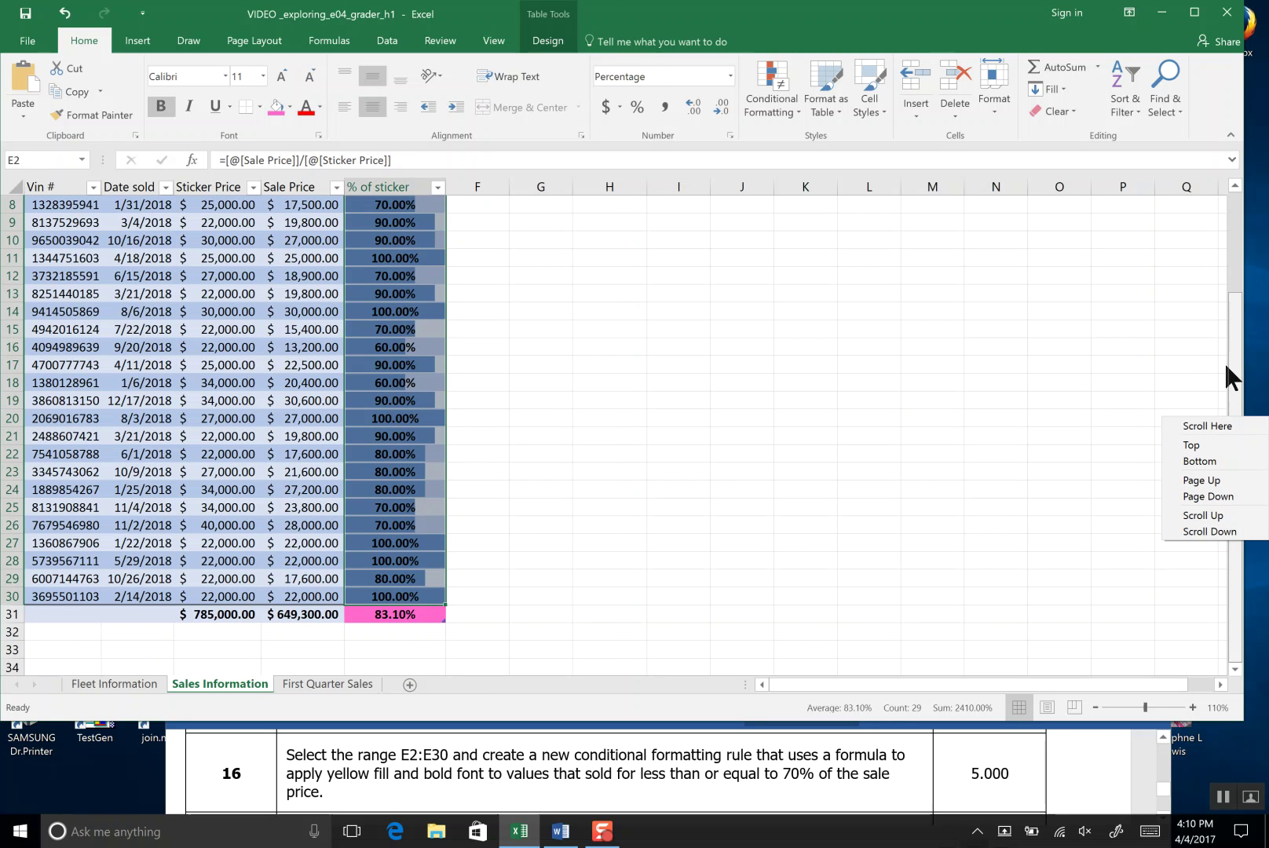
click(1244, 355)
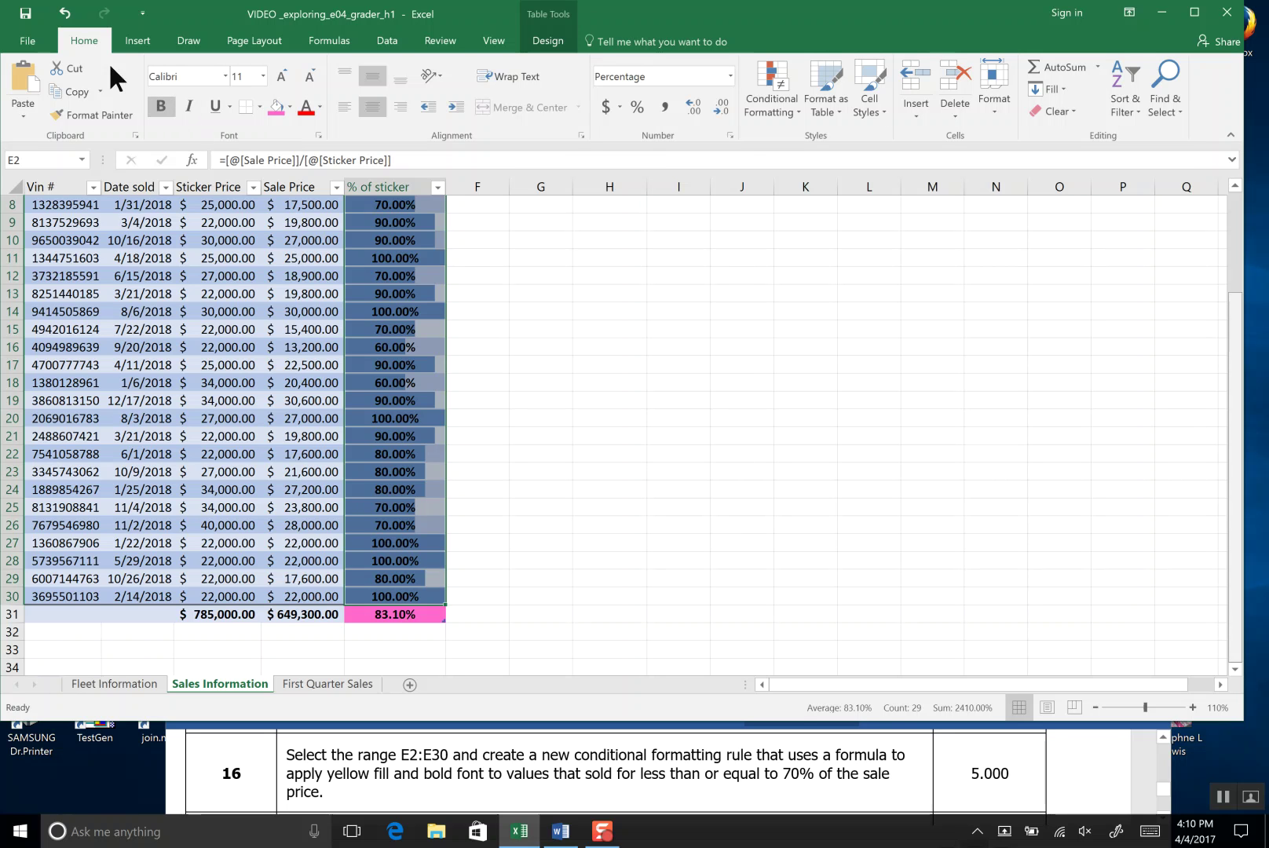
click(797, 112)
mouse_move(803, 145)
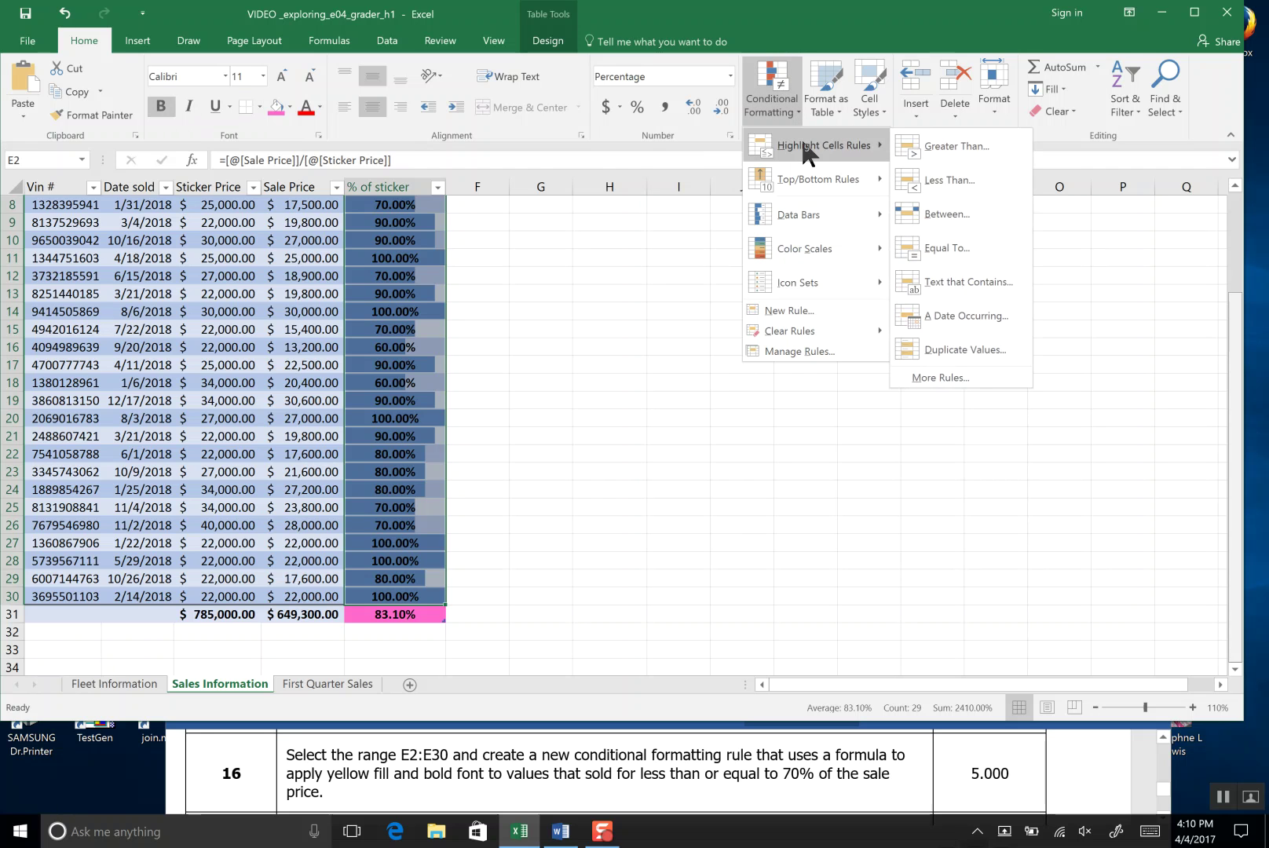
- Start a new rule for cell values less than or equal to 70%
click(968, 377)
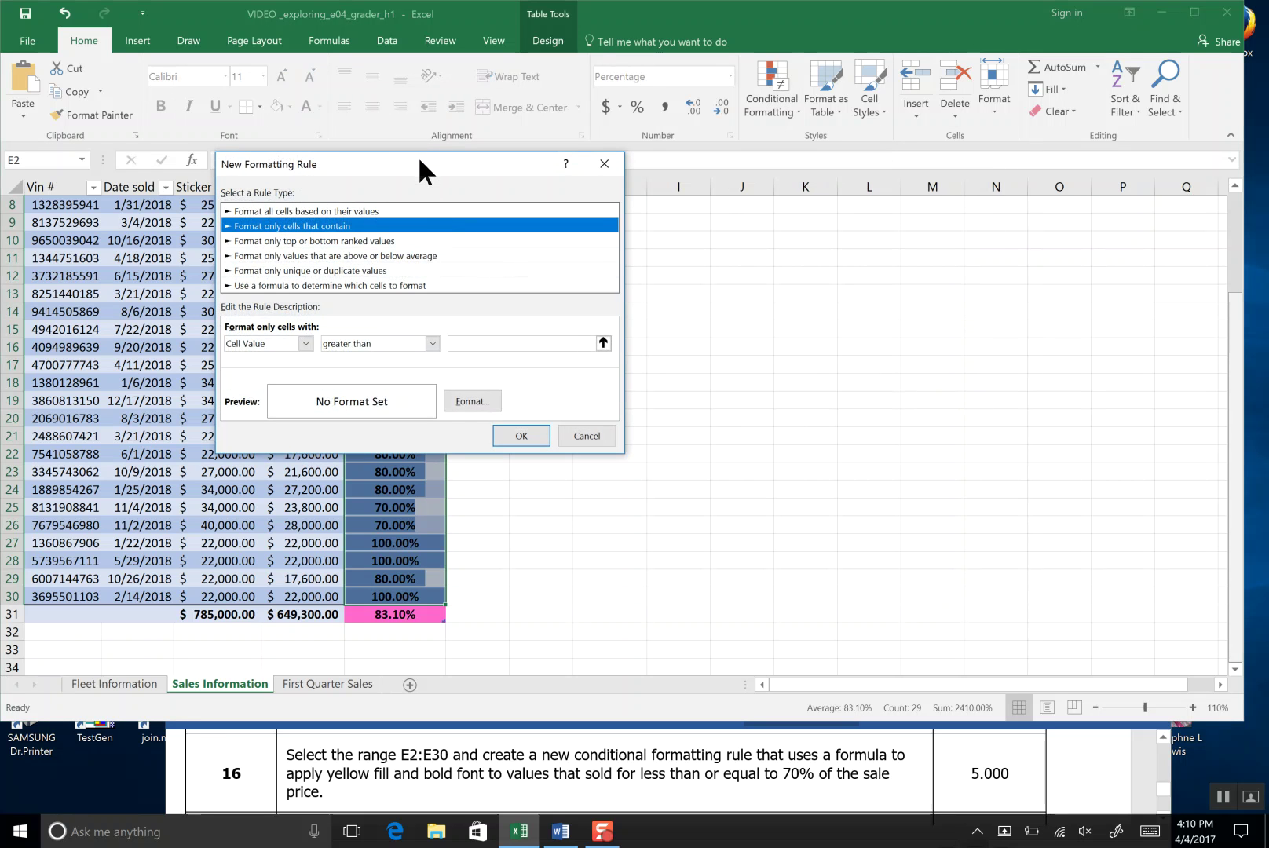
drag(418, 155, 651, 179)
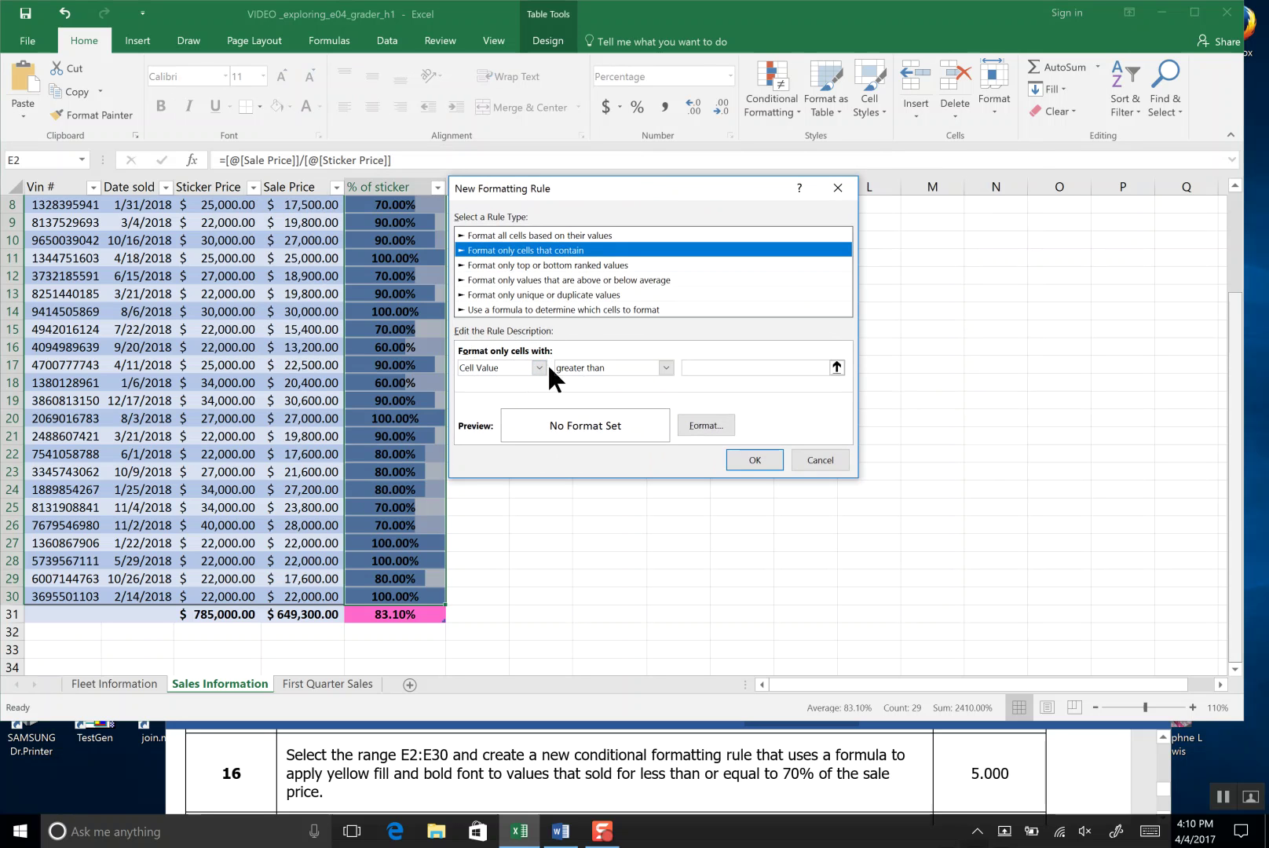
click(667, 369)
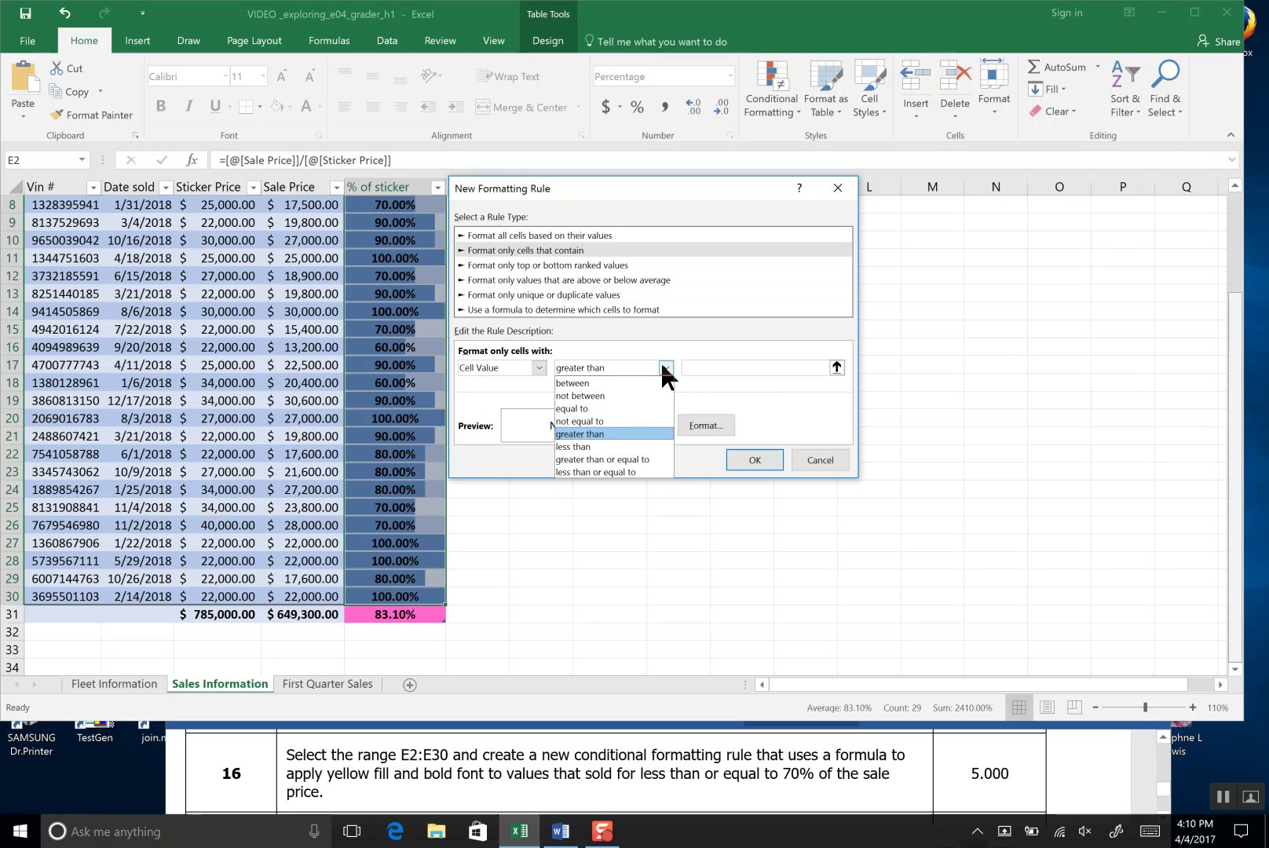
click(658, 472)
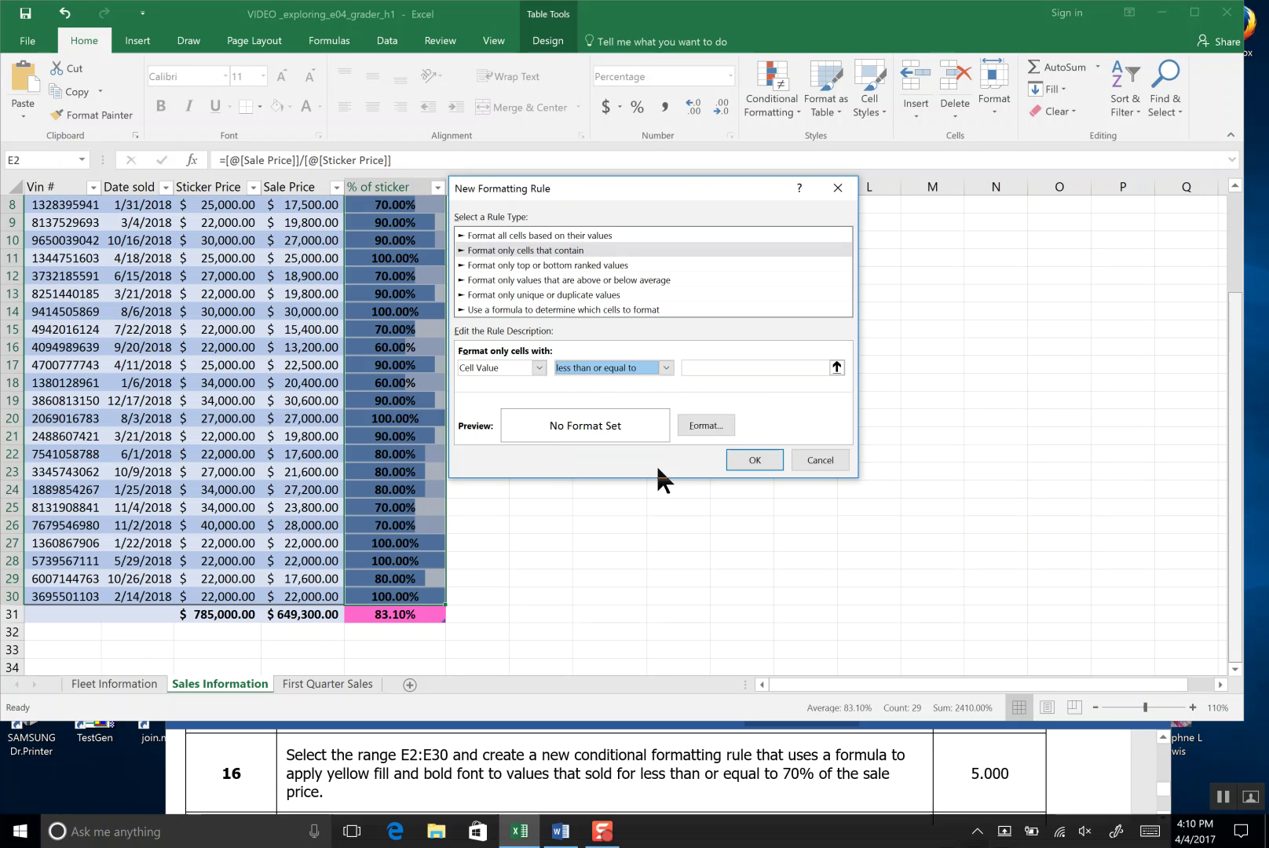
click(703, 368)
text(70)
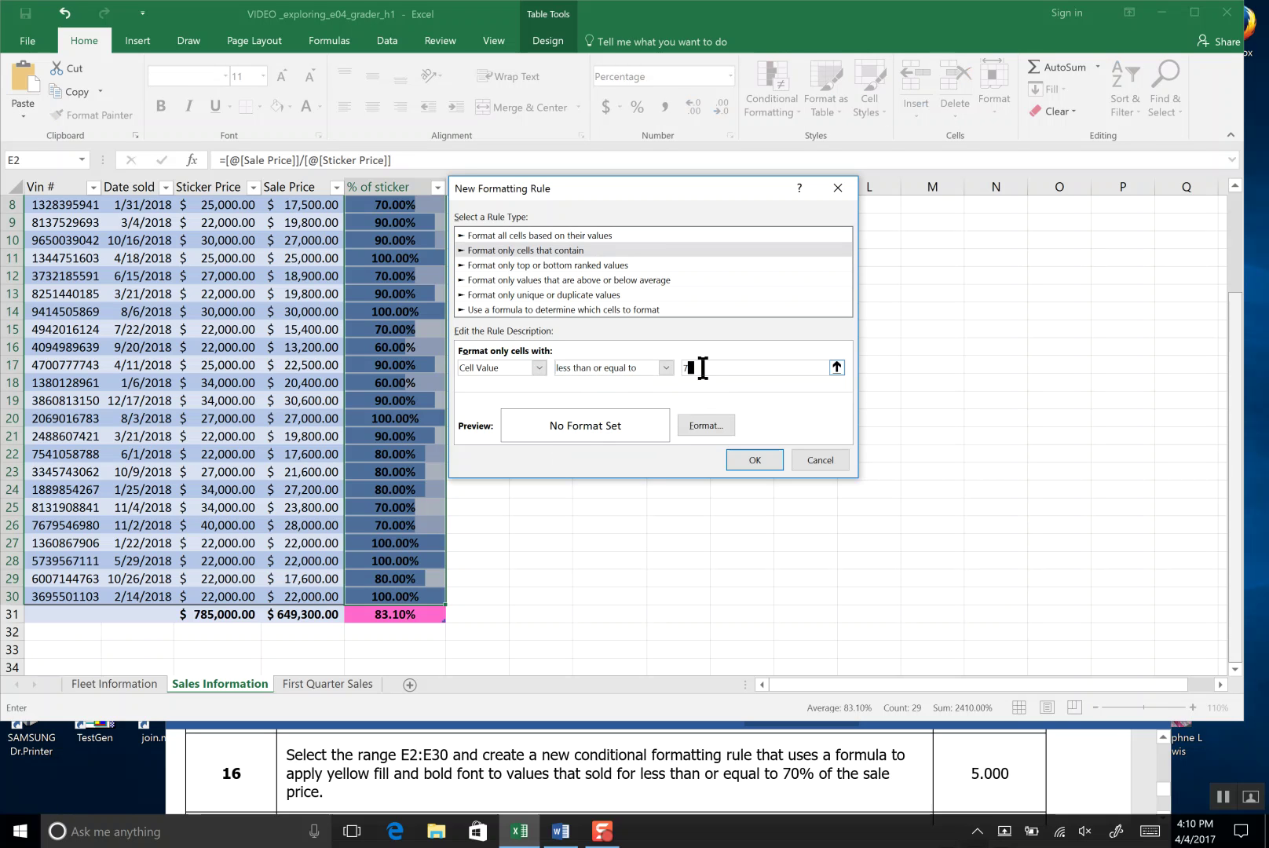
text(%)
- Give matching cells bold text with a yellow fill and create the rule
click(706, 425)
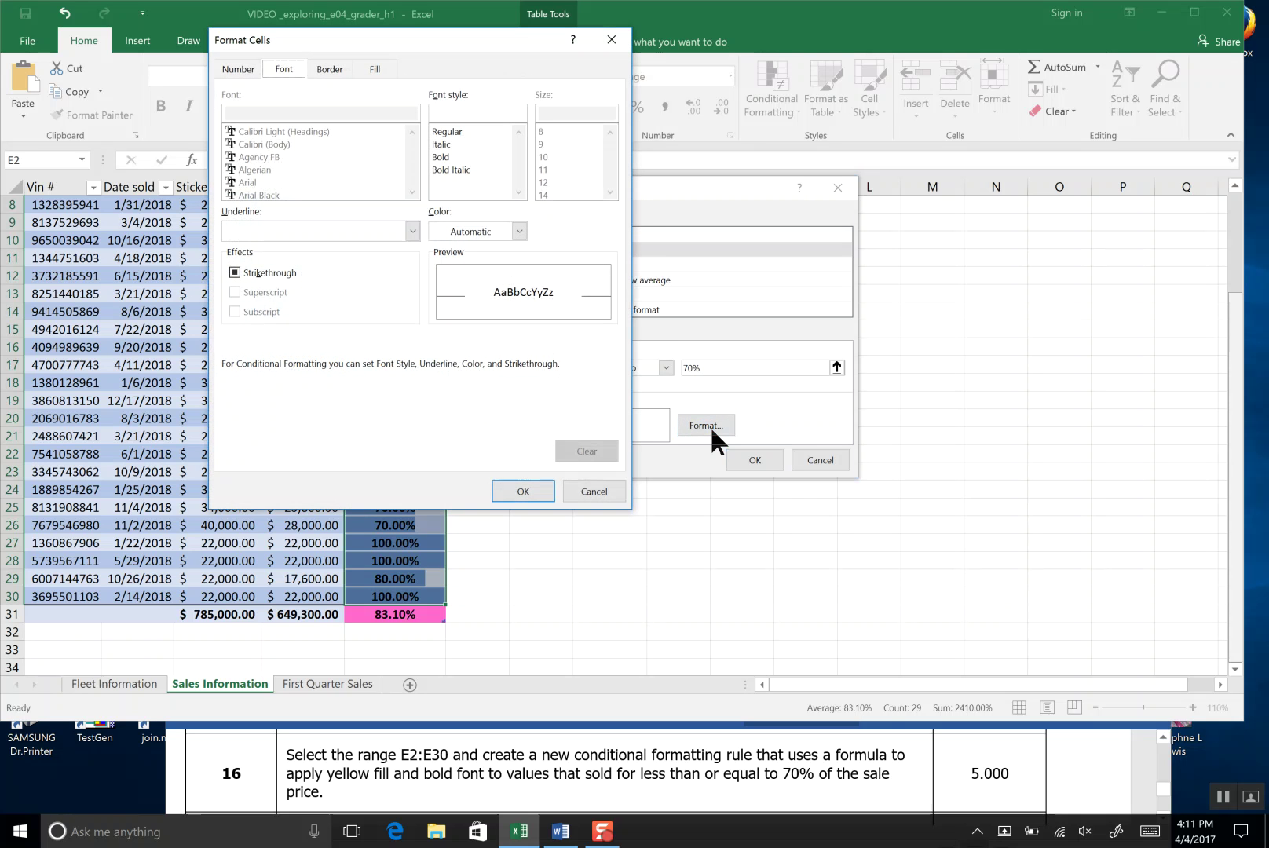
drag(411, 33, 1015, 184)
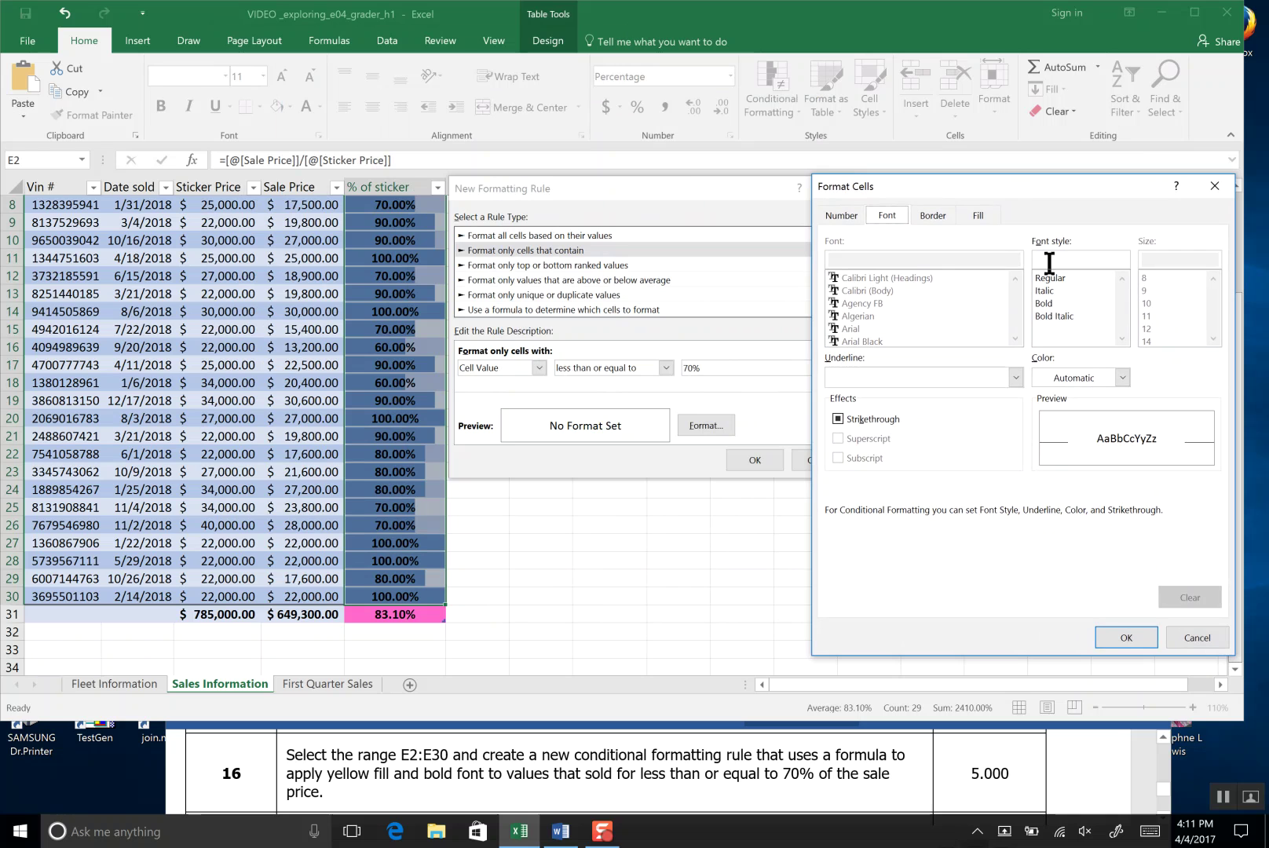
click(1048, 303)
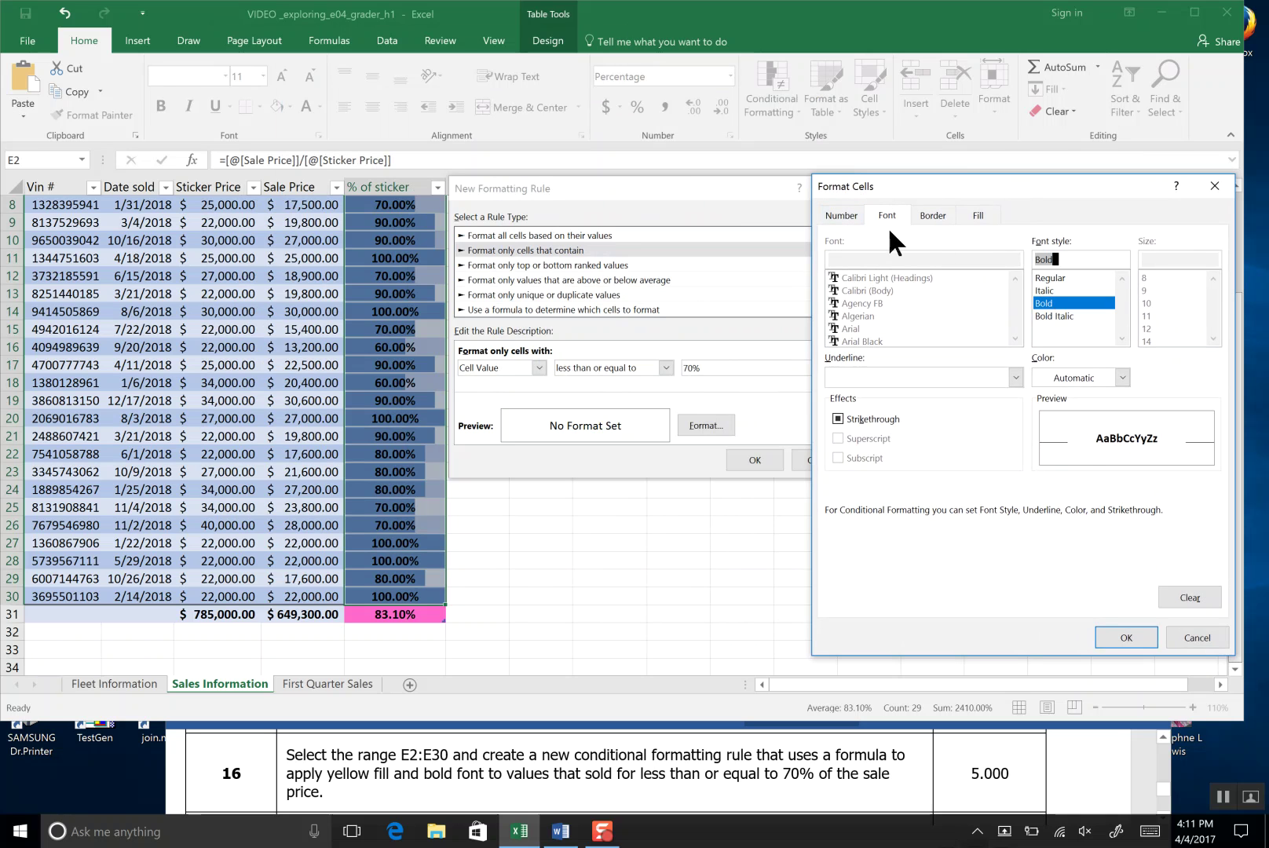
click(985, 208)
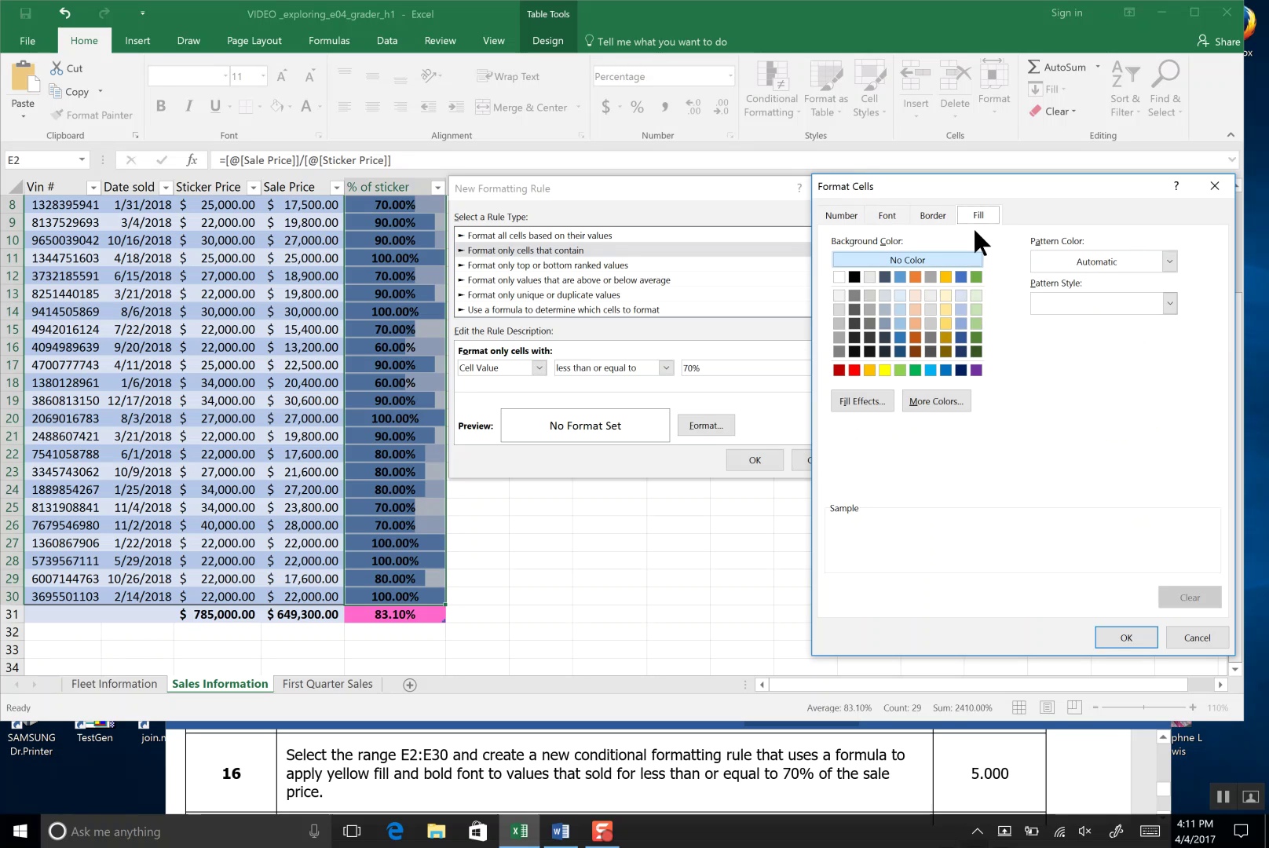
click(884, 369)
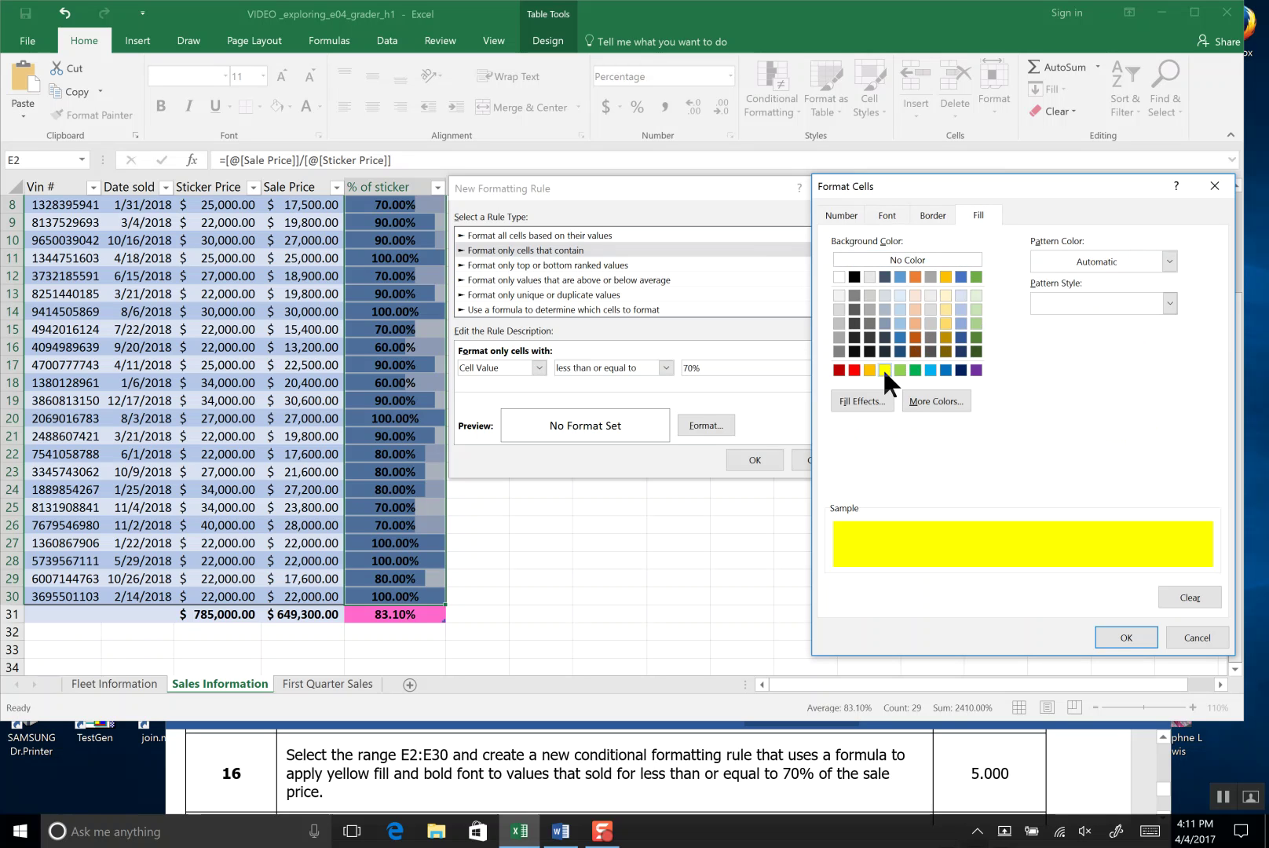
click(1142, 632)
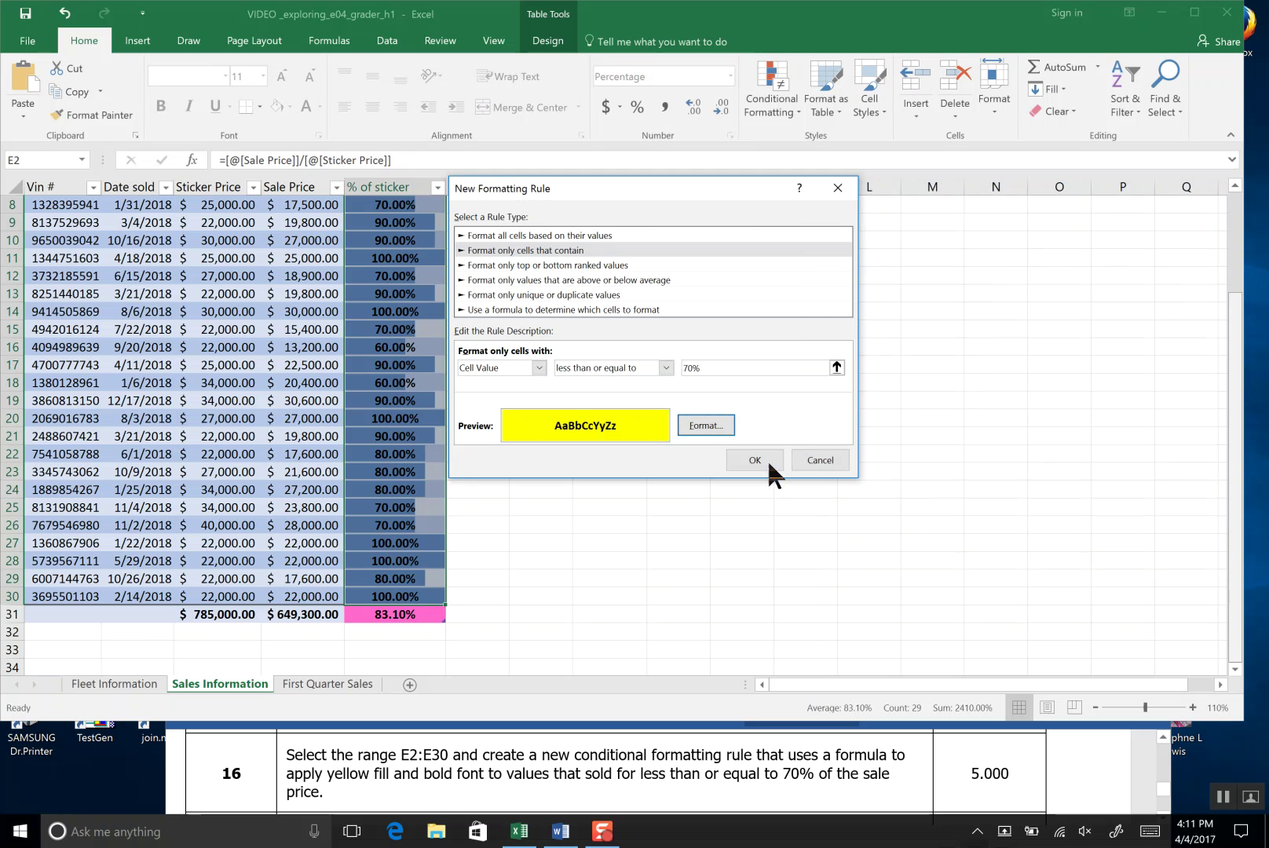
click(763, 457)
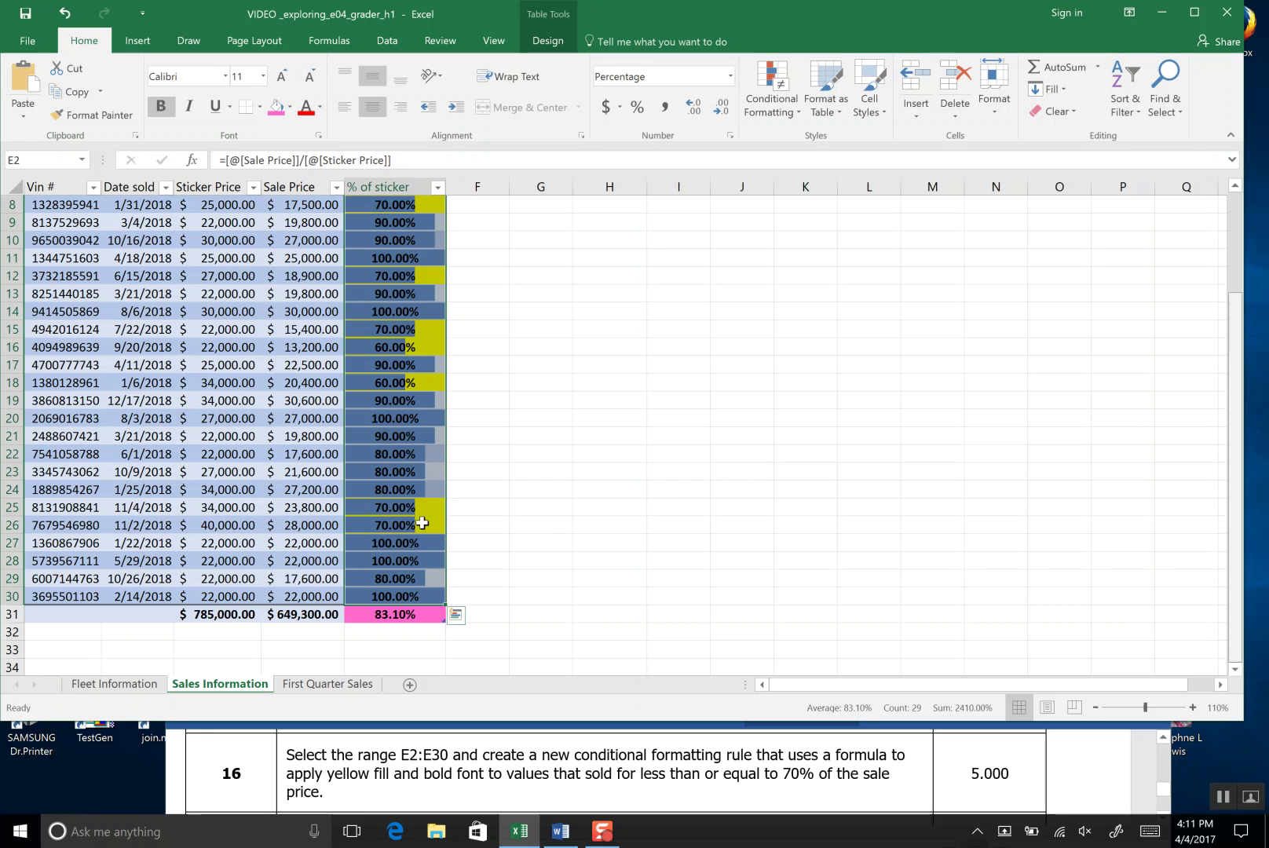